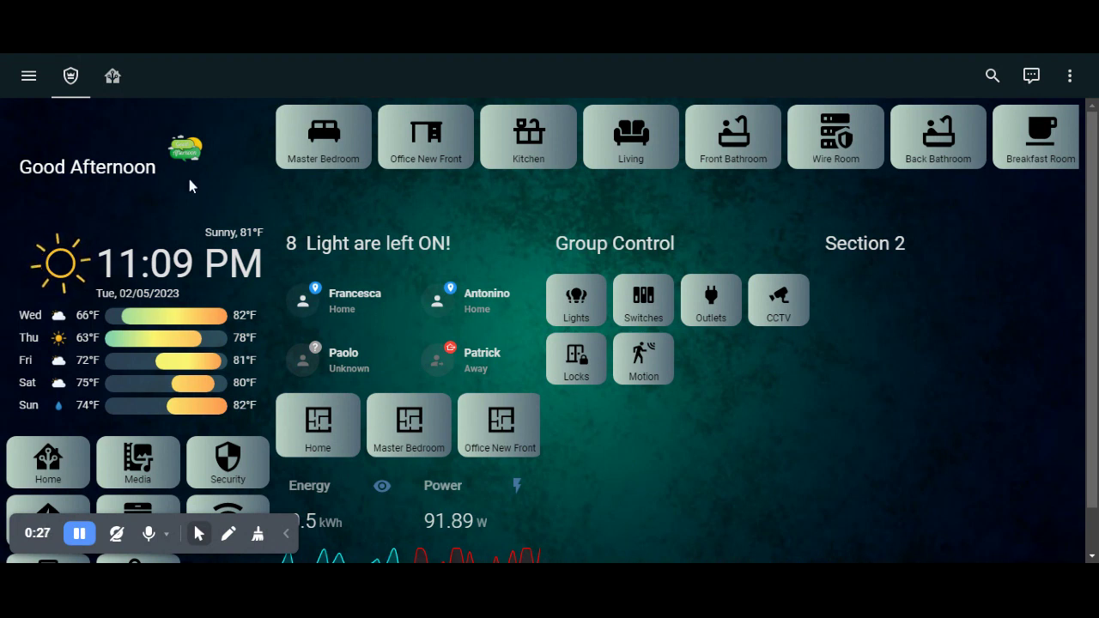
Step: Look at the System view of the dashboard, then return to the Home dashboard
{"action": "left_click", "coordinate": [286, 534]}
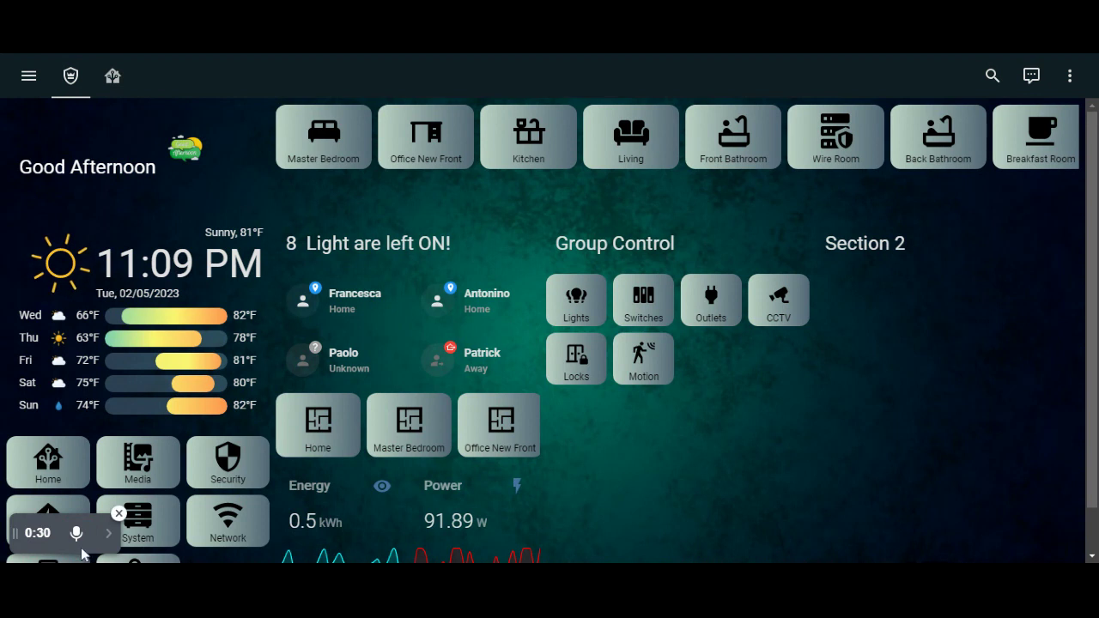
{"action": "left_click", "coordinate": [122, 523]}
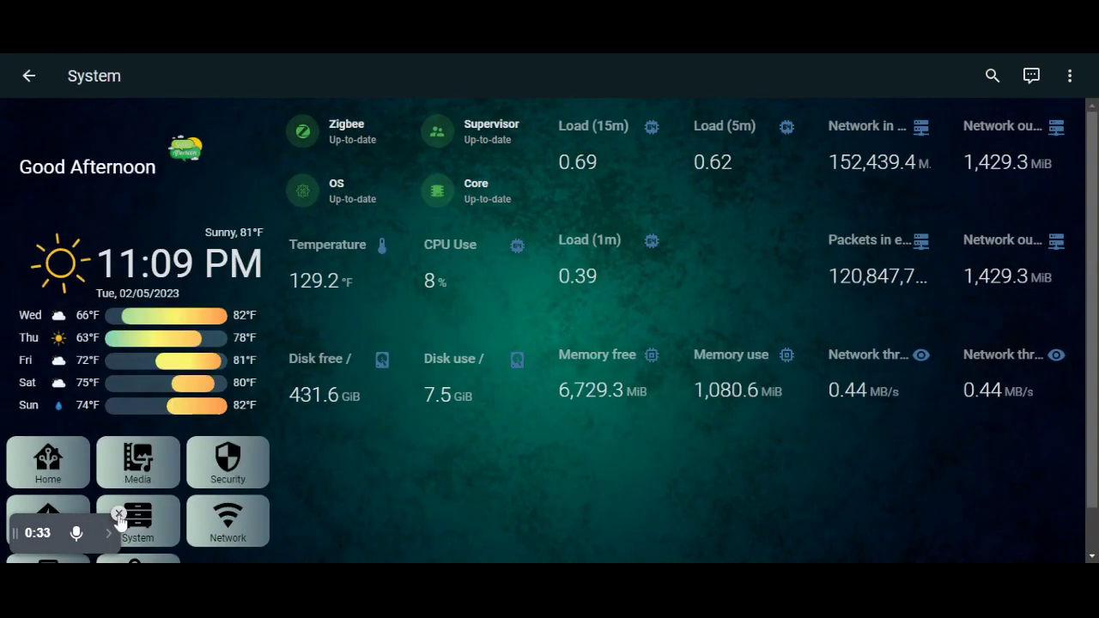
{"action": "left_click", "coordinate": [118, 515]}
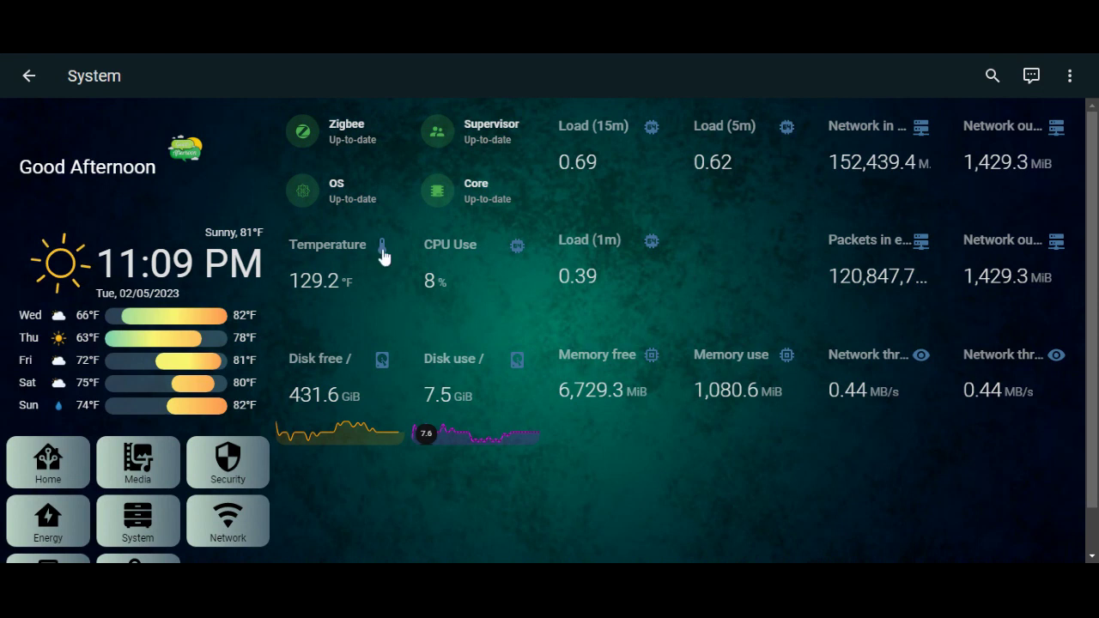
{"action": "left_click", "coordinate": [29, 79]}
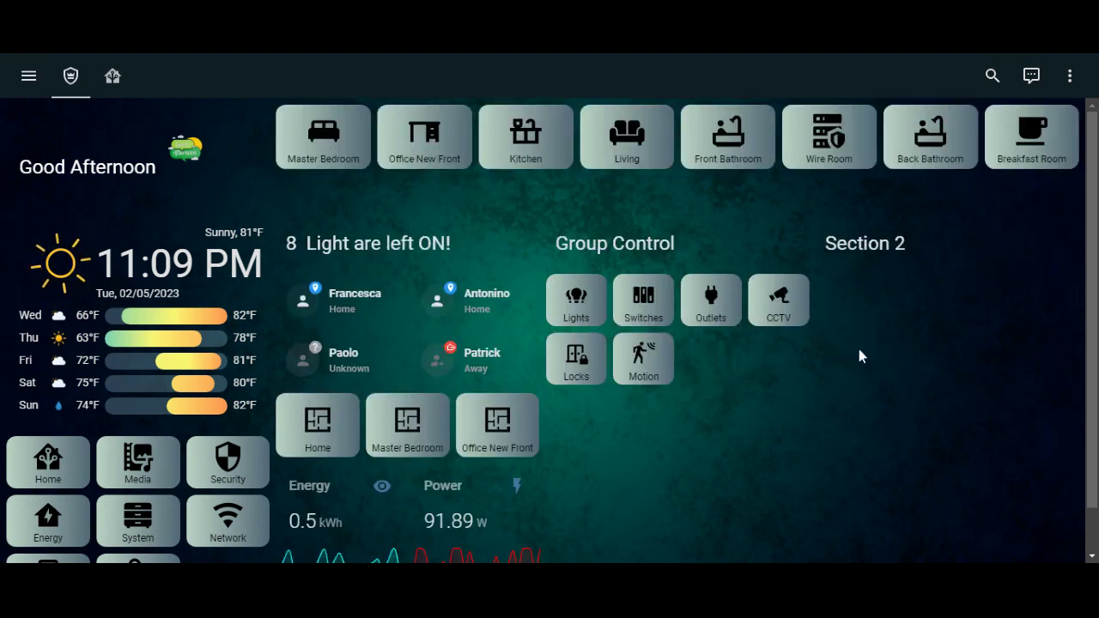
Step: Put the dashboard into edit mode and open the welcom view
{"action": "left_click", "coordinate": [1071, 83]}
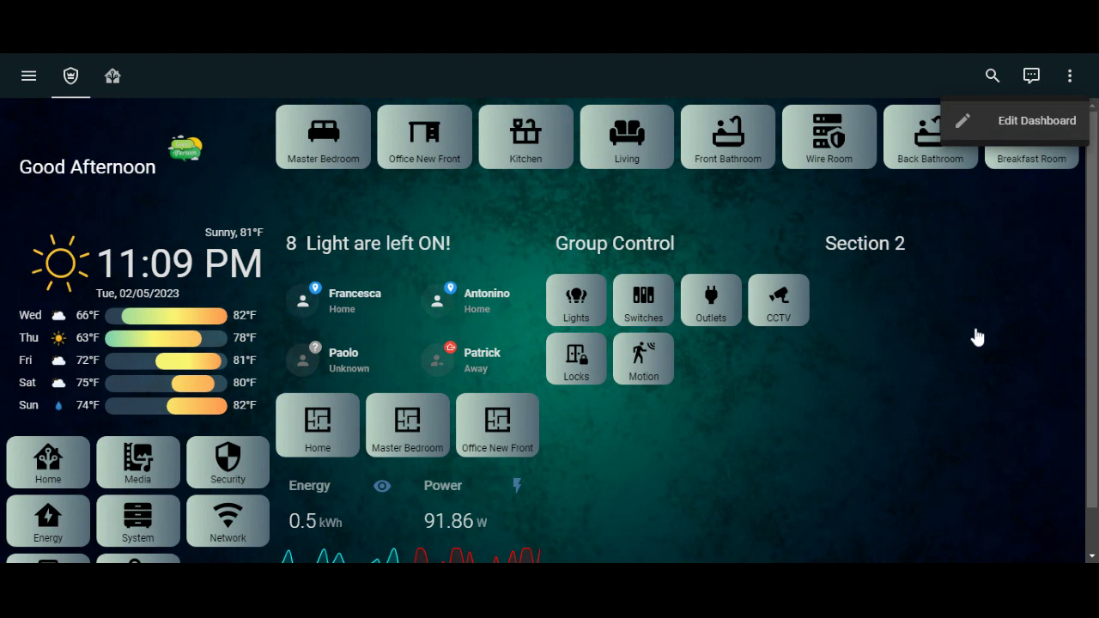
{"action": "left_click", "coordinate": [1013, 120]}
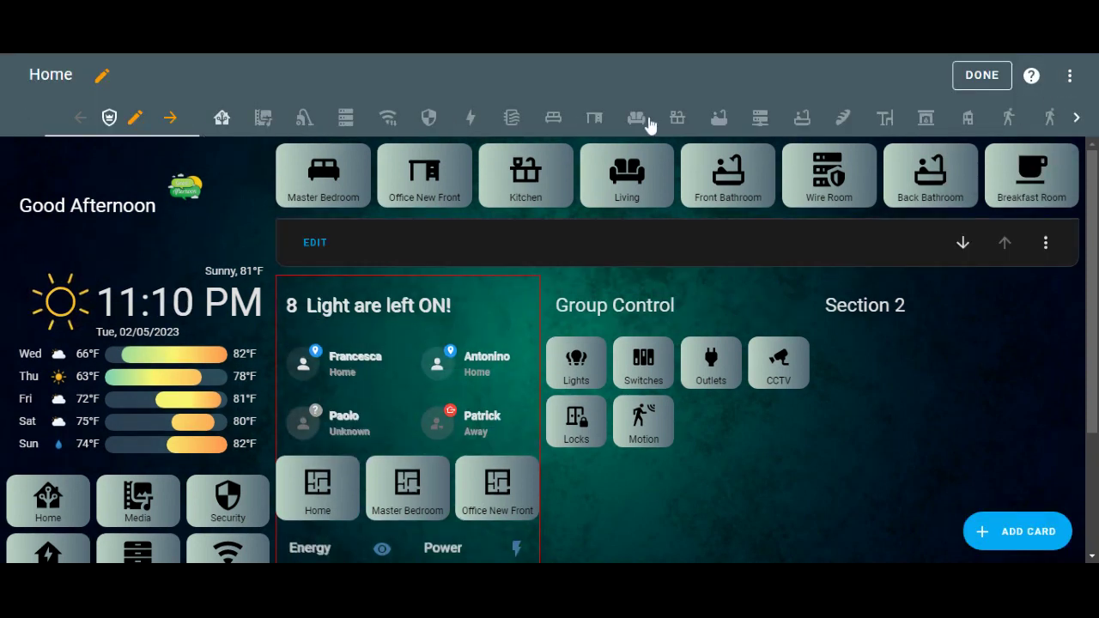
{"action": "left_click", "coordinate": [1077, 119]}
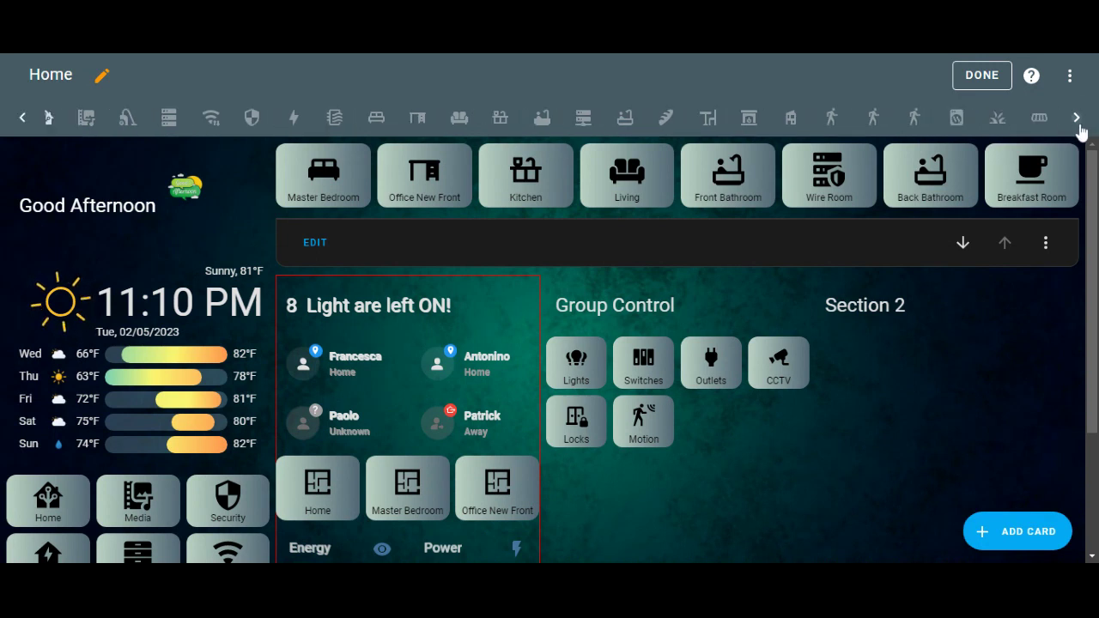
{"action": "left_click", "coordinate": [1077, 118]}
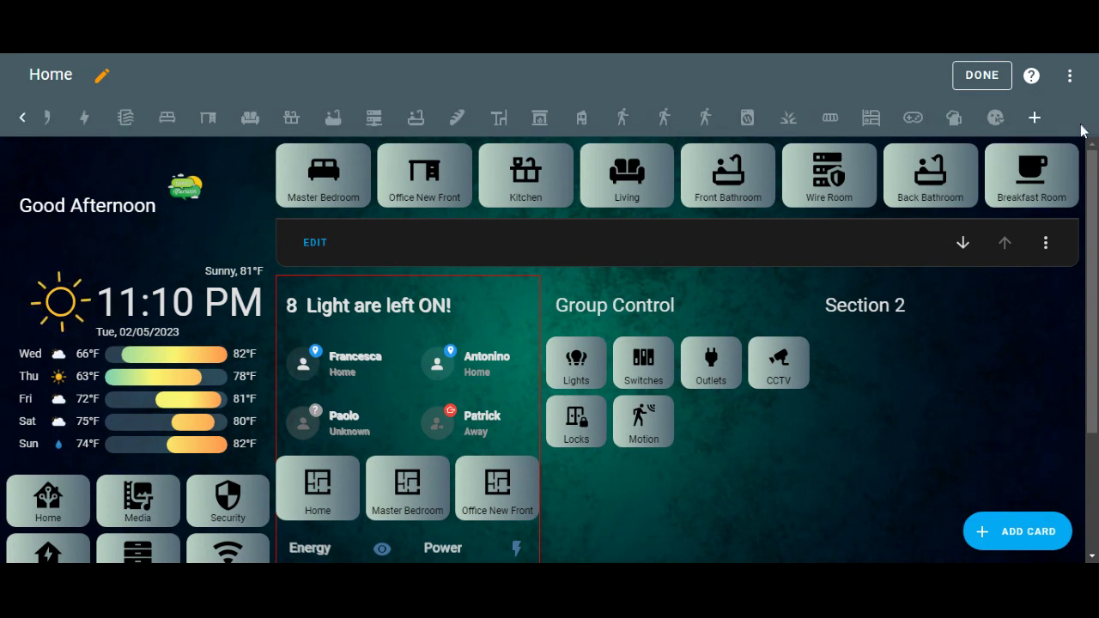
{"action": "left_click", "coordinate": [997, 120]}
Step: In the welcom view's settings, turn Subview off and review the three-column grid layout
{"action": "left_click", "coordinate": [951, 117]}
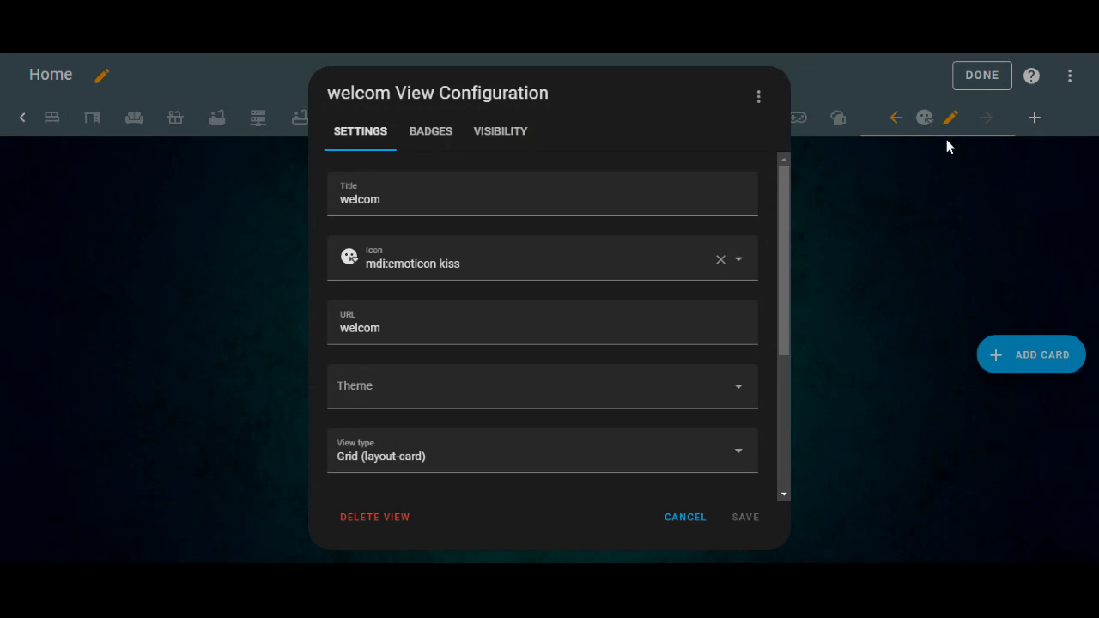
{"action": "left_click", "coordinate": [684, 518]}
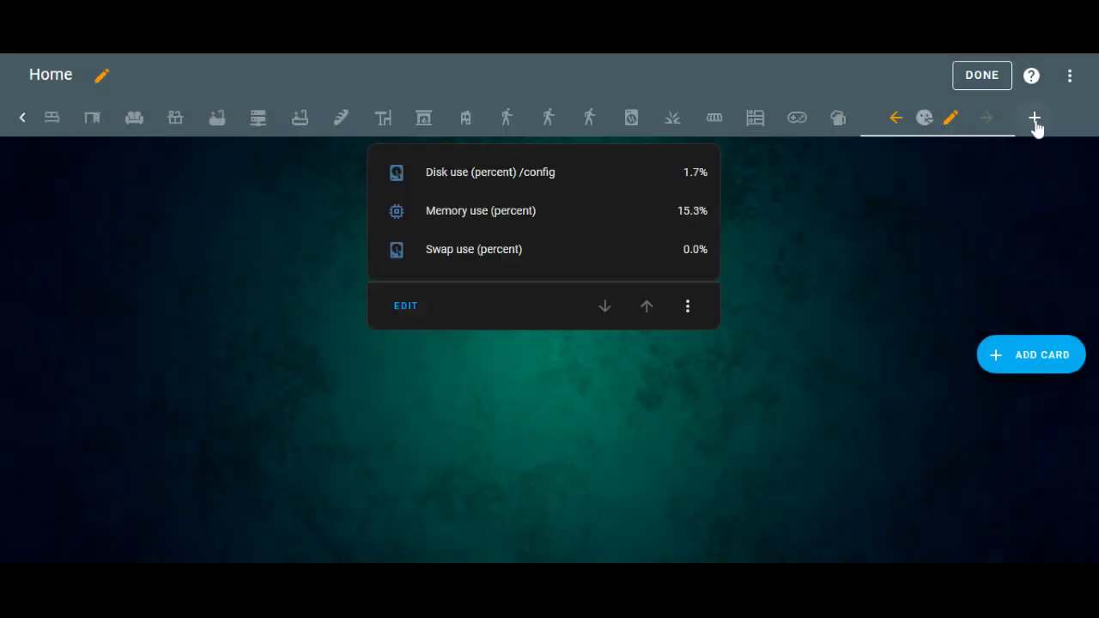
{"action": "left_click", "coordinate": [952, 121]}
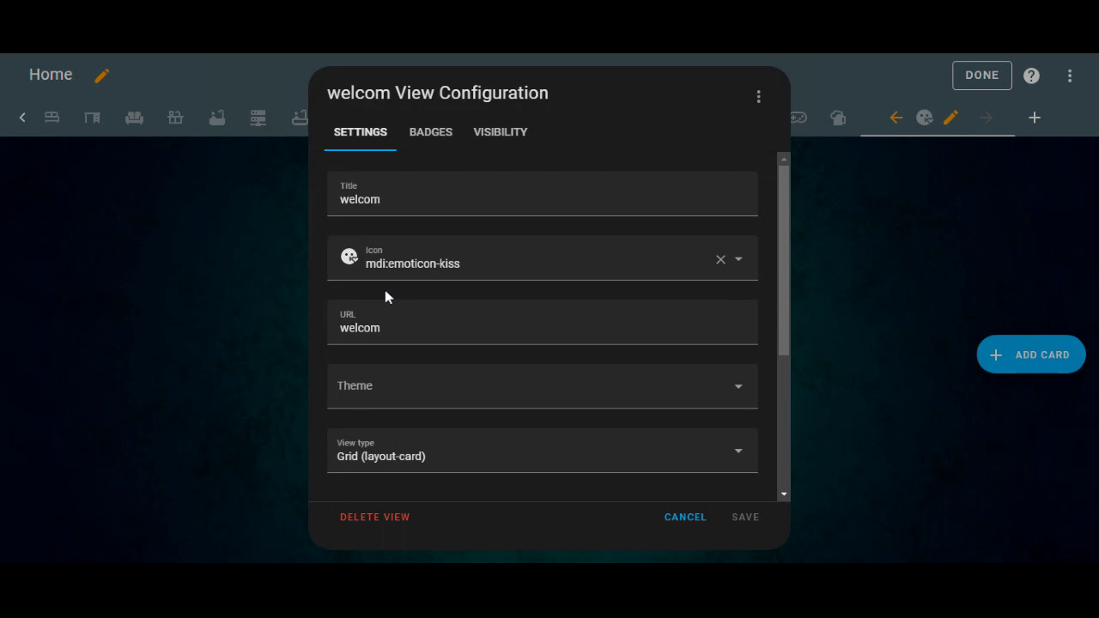
{"action": "scroll", "coordinate": [448, 352], "scroll_direction": "down", "scroll_amount": 5}
{"action": "left_click", "coordinate": [745, 271]}
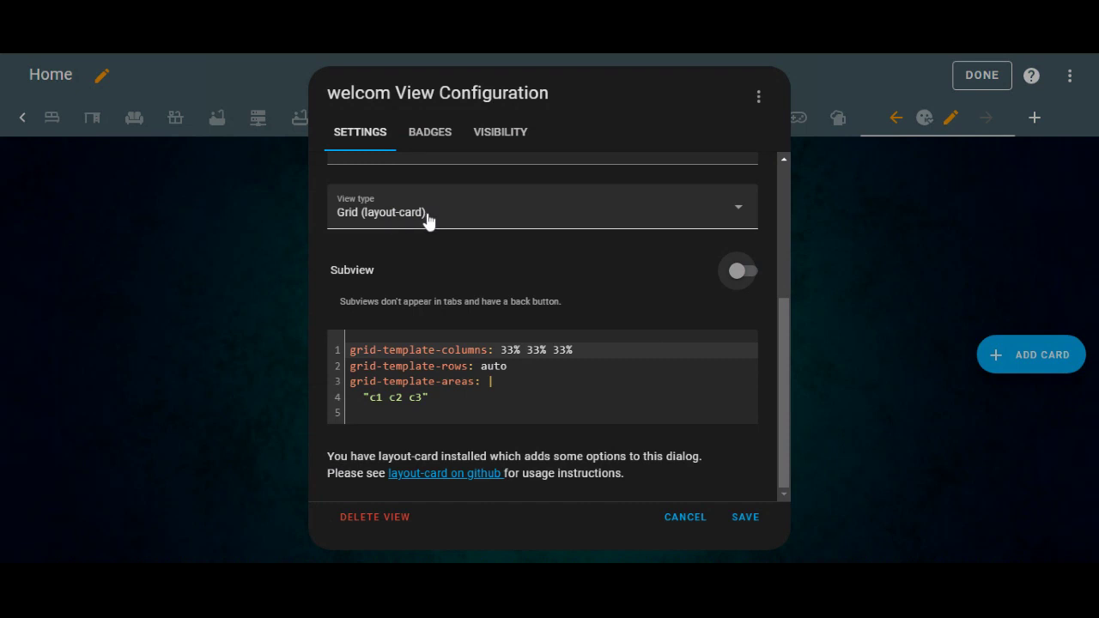
{"action": "scroll", "coordinate": [449, 268], "scroll_direction": "up", "scroll_amount": 2}
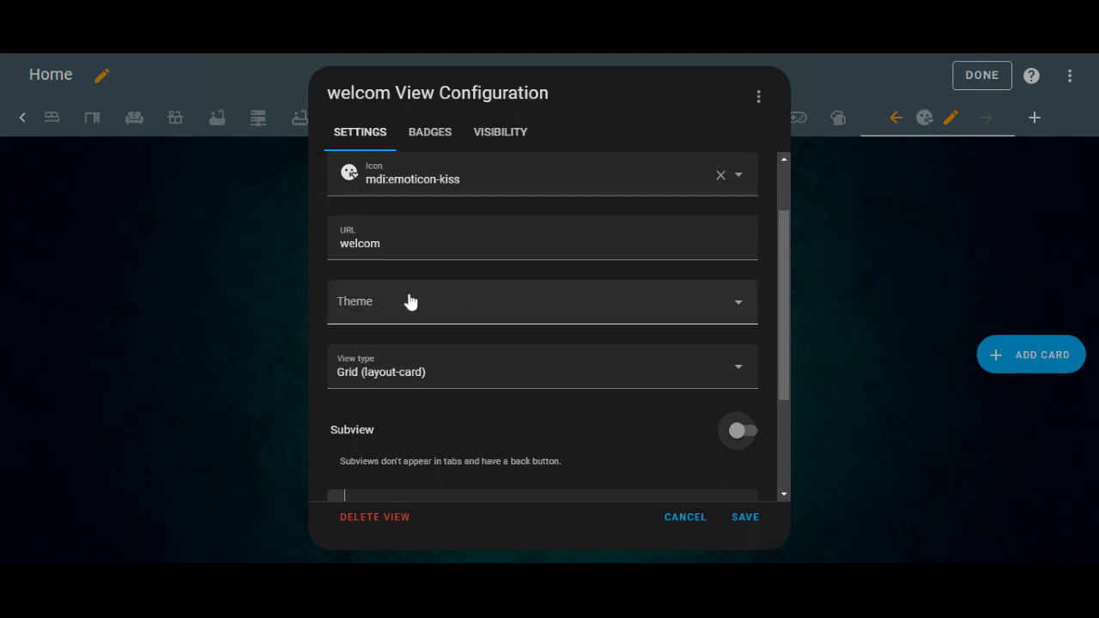
{"action": "scroll", "coordinate": [412, 309], "scroll_direction": "down", "scroll_amount": 3}
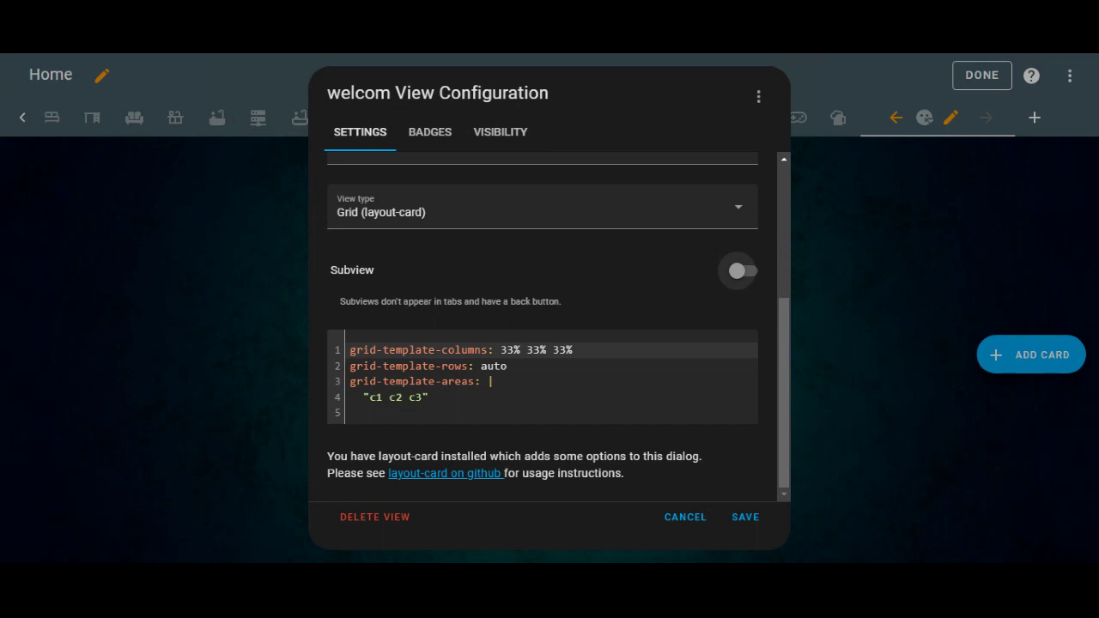
Step: Select the grid-template YAML lines: three 33% columns, auto rows and areas c1 c2 c3
{"action": "left_click", "coordinate": [370, 397]}
{"action": "key", "text": "shift+Right"}
{"action": "key", "text": "shift+Right"}
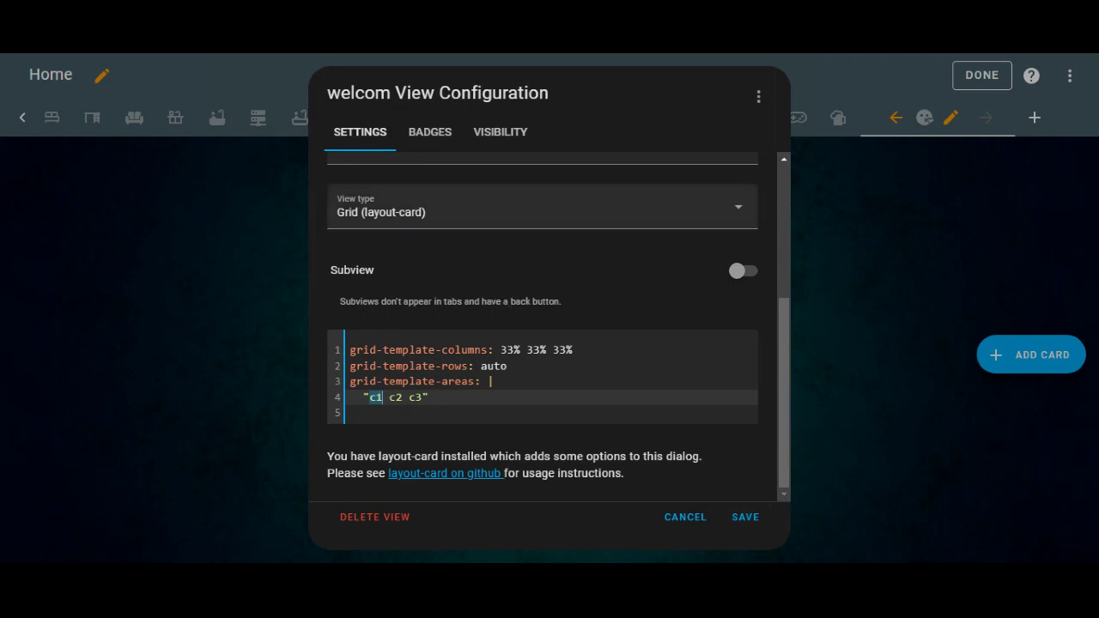
{"action": "left_click_drag", "start_coordinate": [430, 398], "coordinate": [349, 351]}
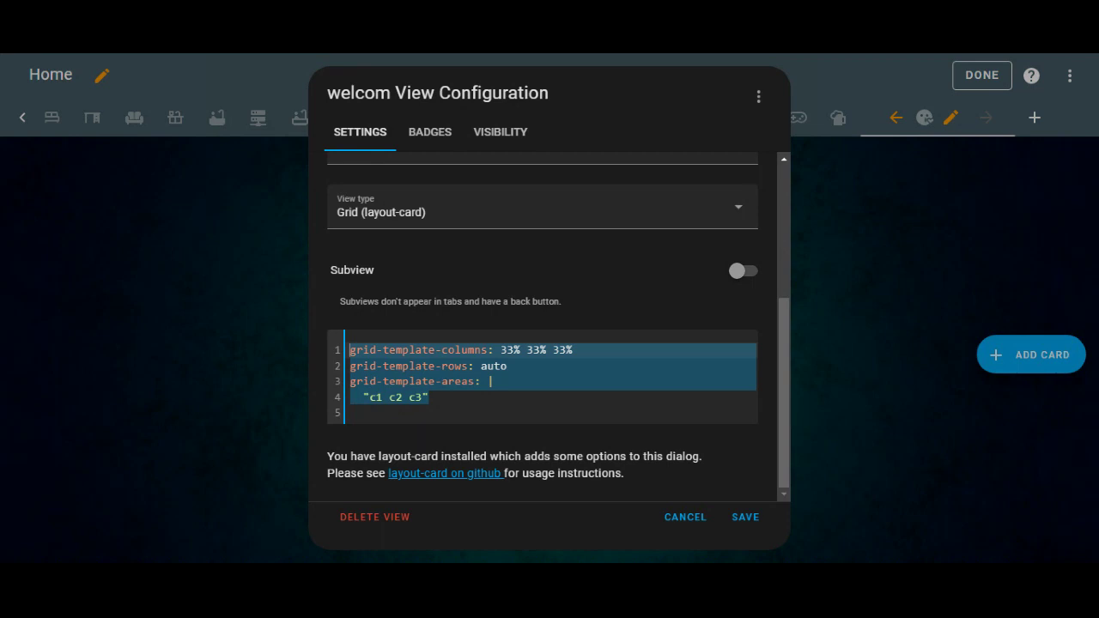
{"action": "left_click", "coordinate": [429, 398]}
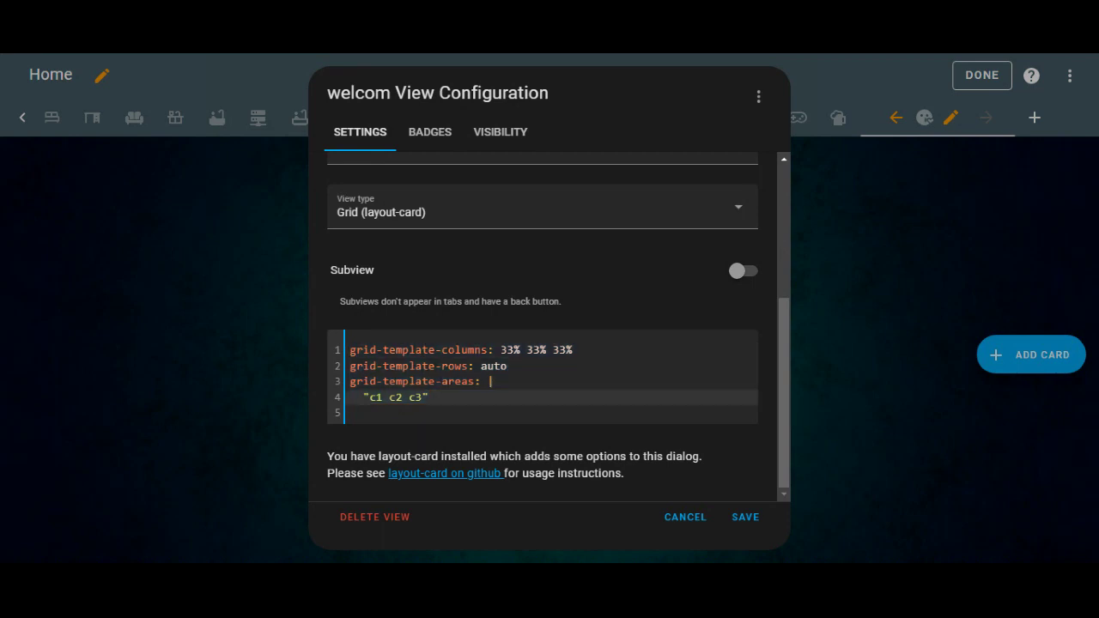
{"action": "key", "text": "ctrl+shift+Home"}
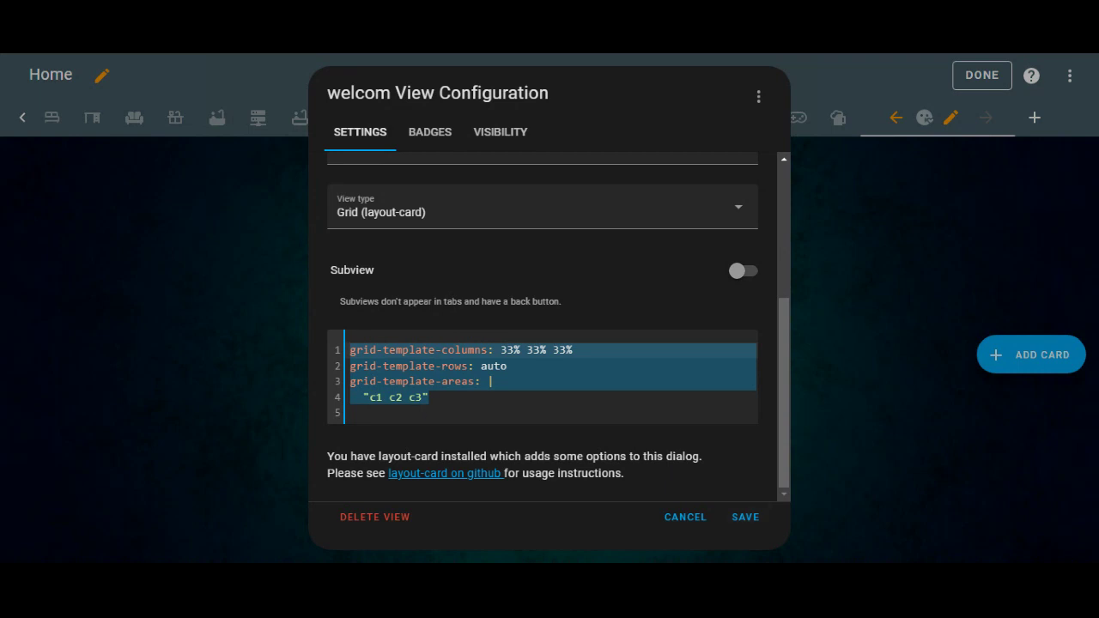
{"action": "left_click", "coordinate": [743, 513]}
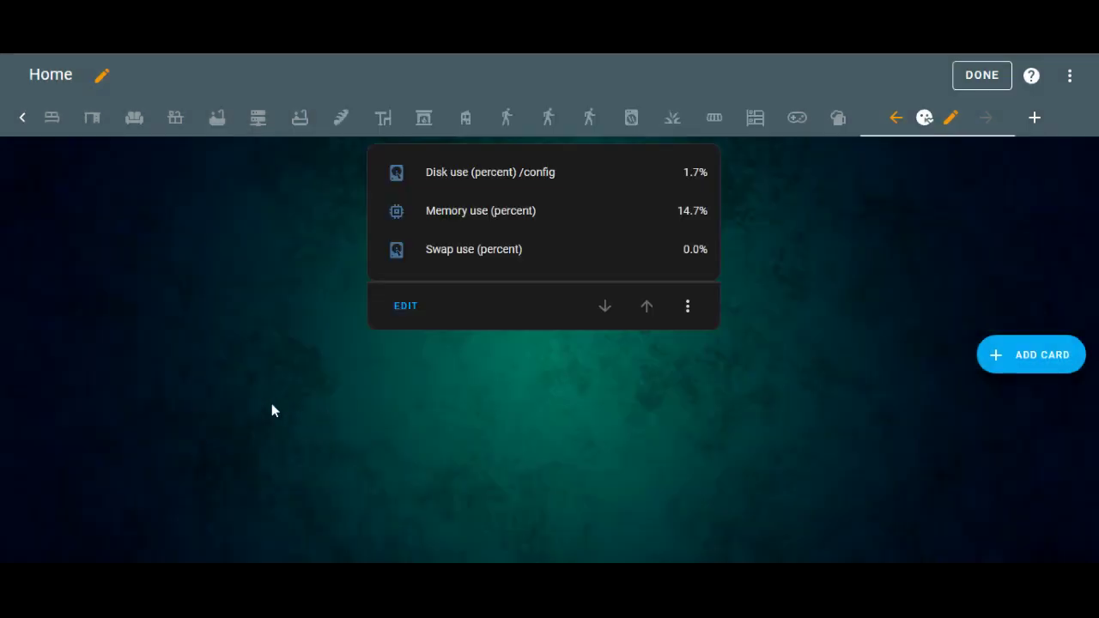
{"action": "left_click", "coordinate": [950, 120]}
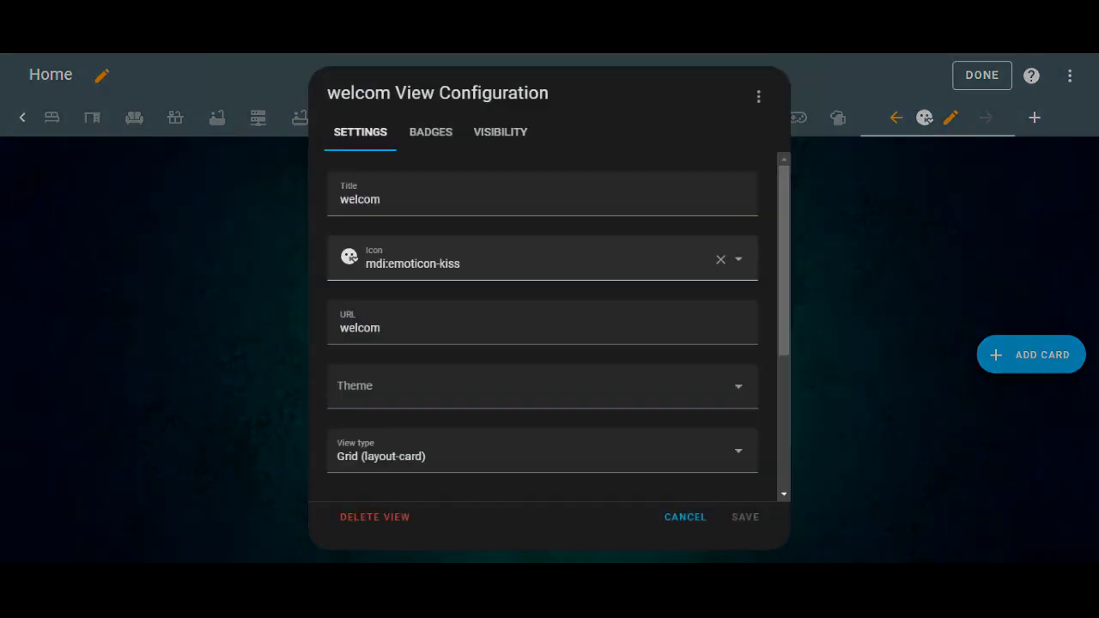
{"action": "scroll", "coordinate": [599, 347], "scroll_direction": "down", "scroll_amount": 3}
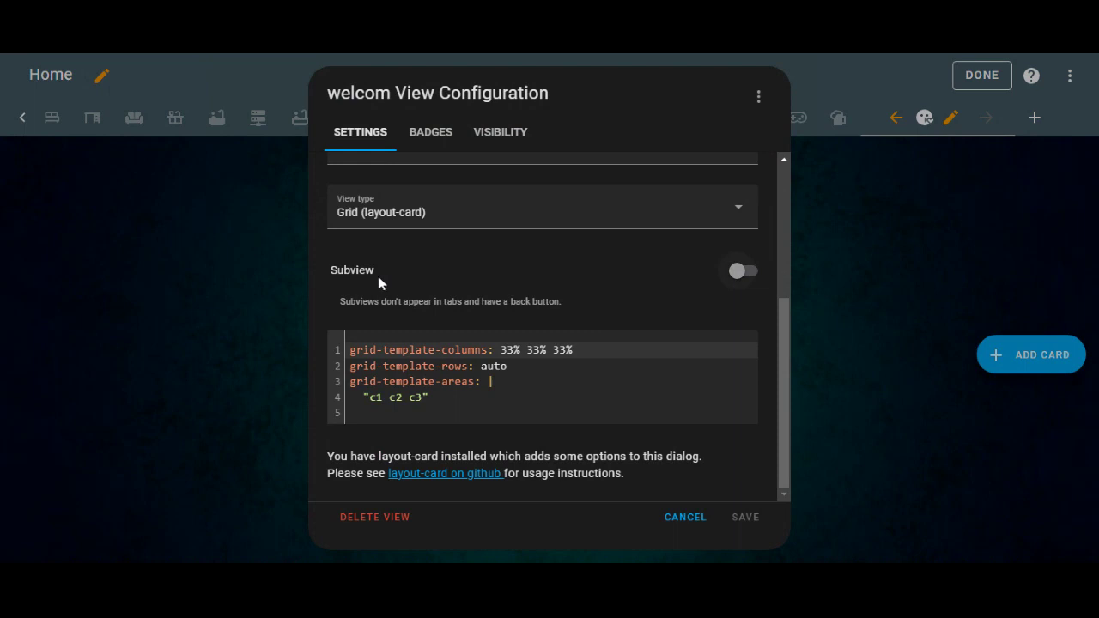
{"action": "left_click", "coordinate": [685, 525]}
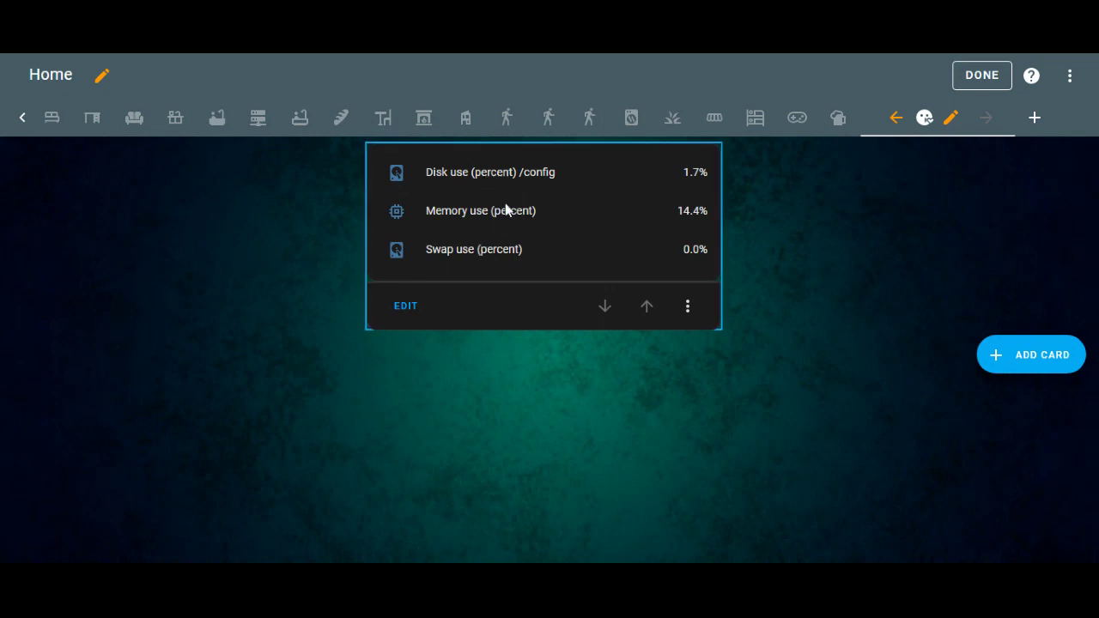
Step: Bring up Entities Card Configuration for the untitled disk, memory and swap card
{"action": "left_click", "coordinate": [405, 311]}
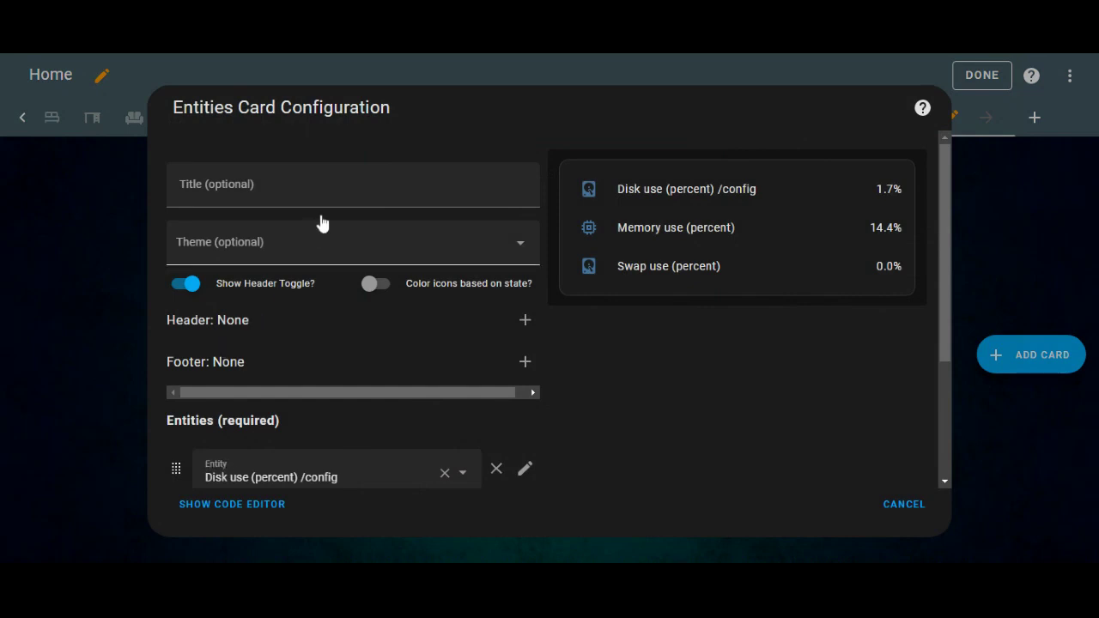
{"action": "left_click", "coordinate": [904, 507]}
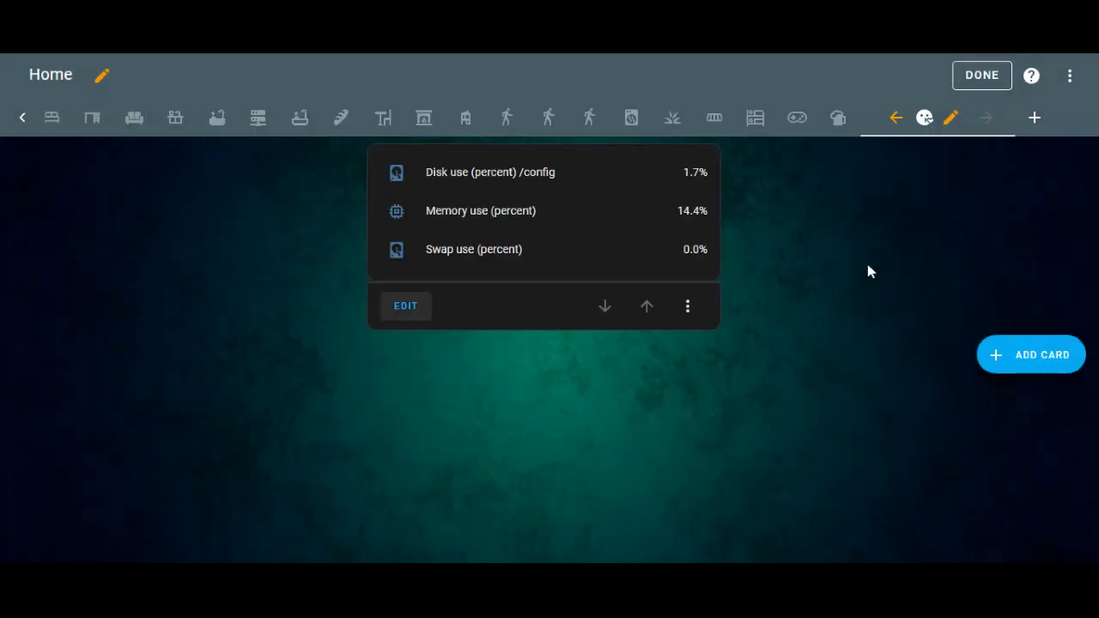
{"action": "left_click", "coordinate": [401, 317]}
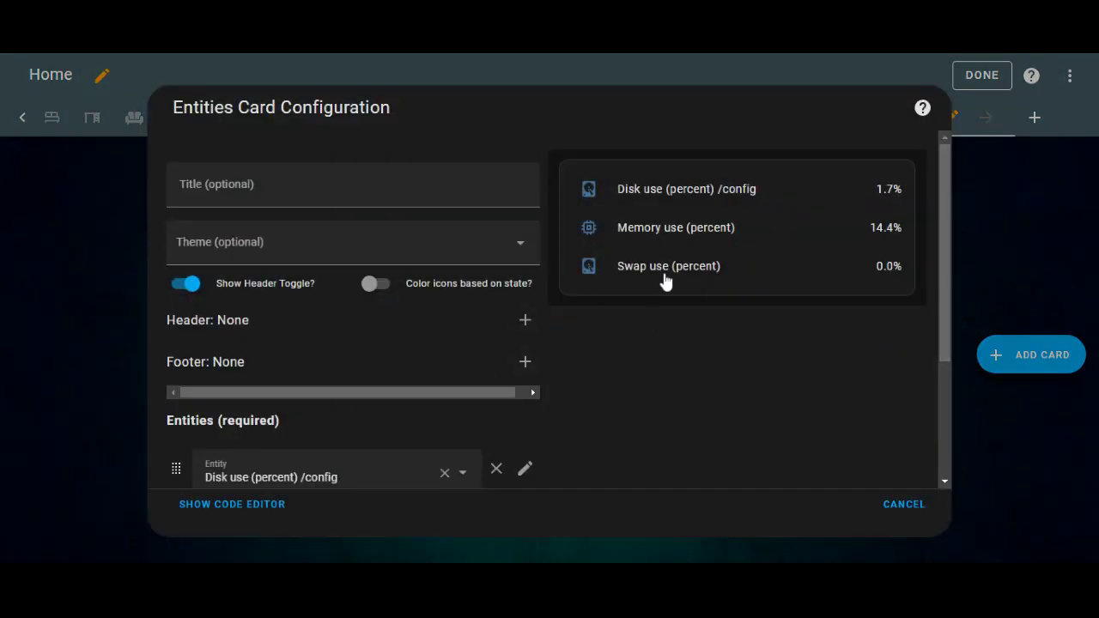
Step: Show the entities card's YAML and highlight its view_layout grid-area c2 lines
{"action": "left_click", "coordinate": [265, 510]}
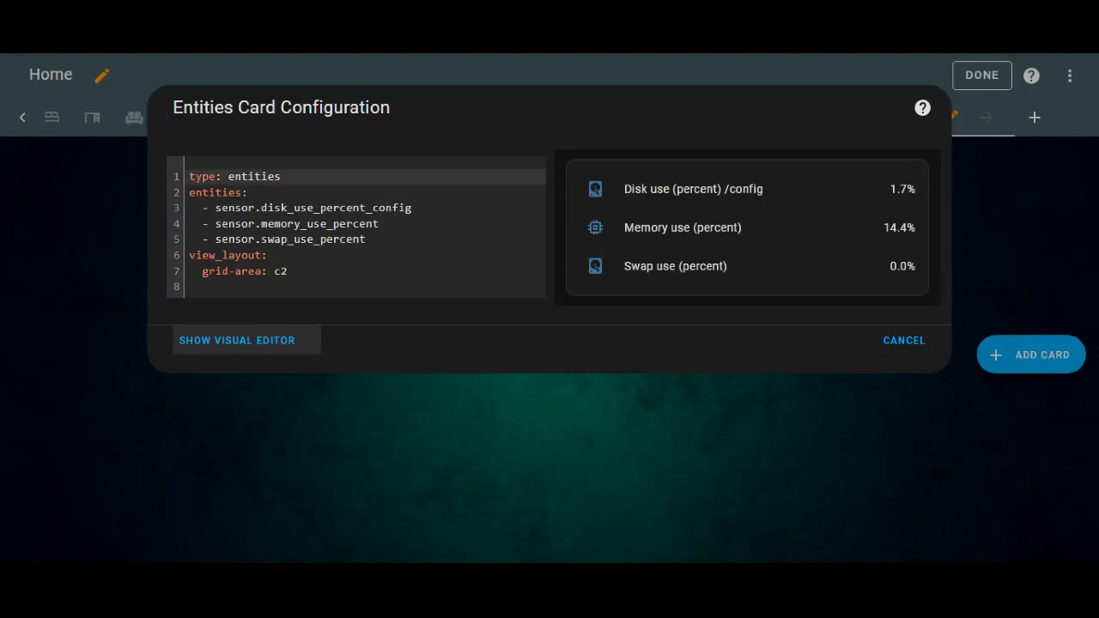
{"action": "left_click_drag", "start_coordinate": [189, 255], "coordinate": [287, 271]}
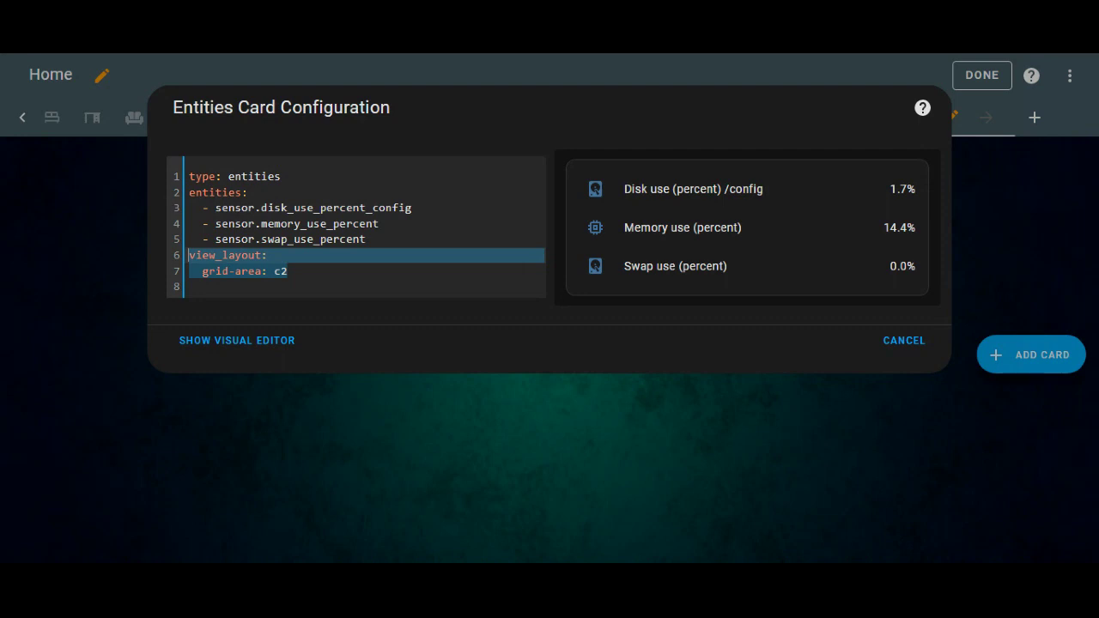
{"action": "left_click", "coordinate": [191, 255]}
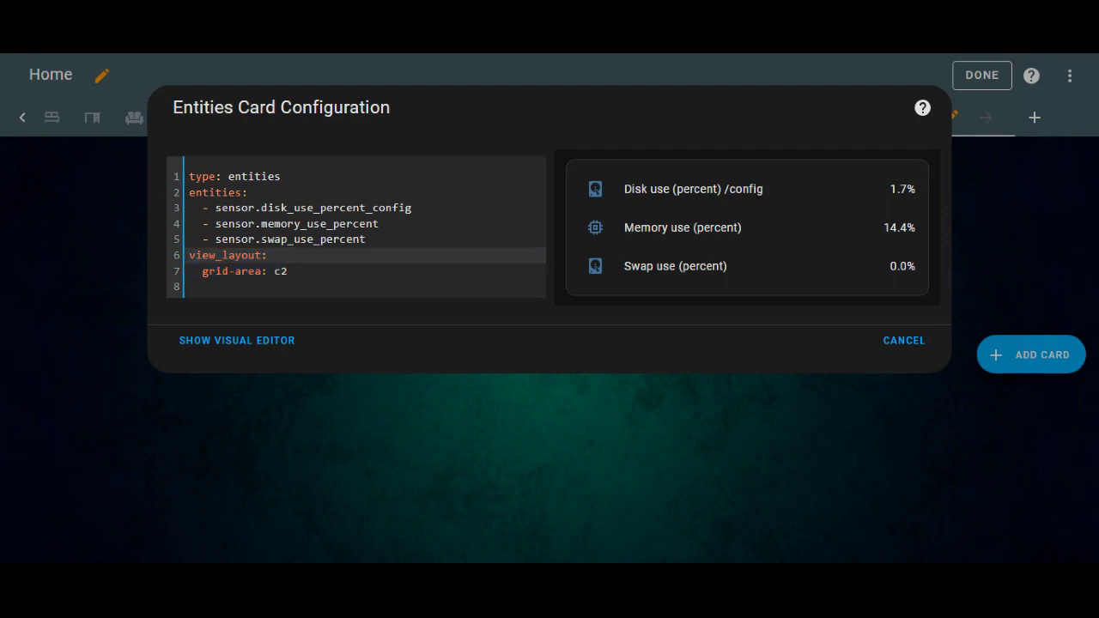
{"action": "left_click_drag", "start_coordinate": [287, 271], "coordinate": [189, 256]}
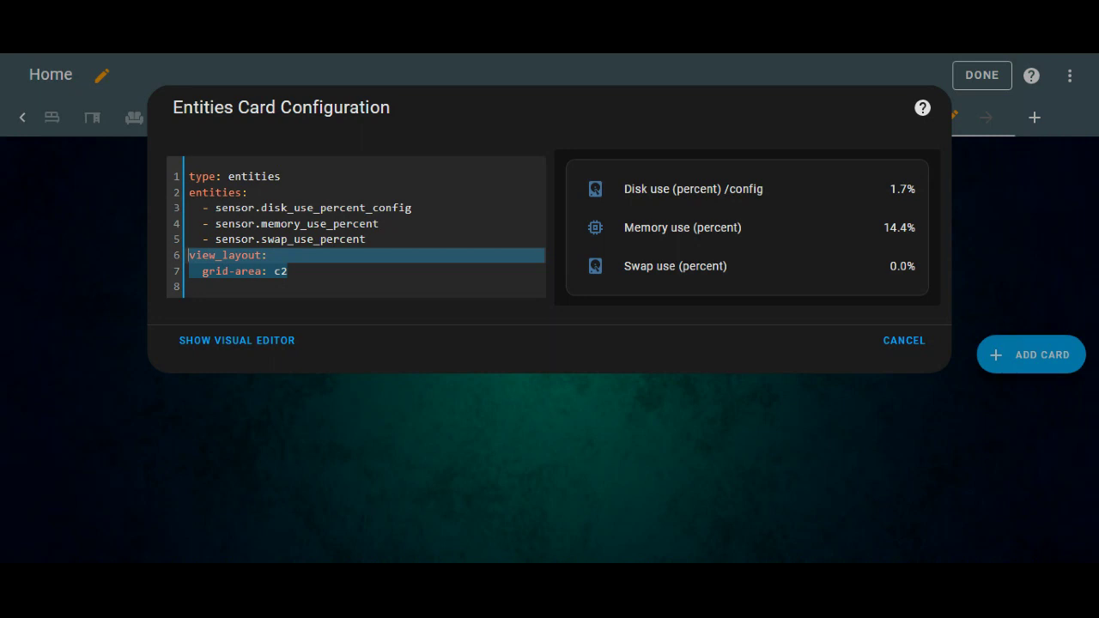
Step: Close the entities card editor without saving changes
{"action": "left_click", "coordinate": [909, 344]}
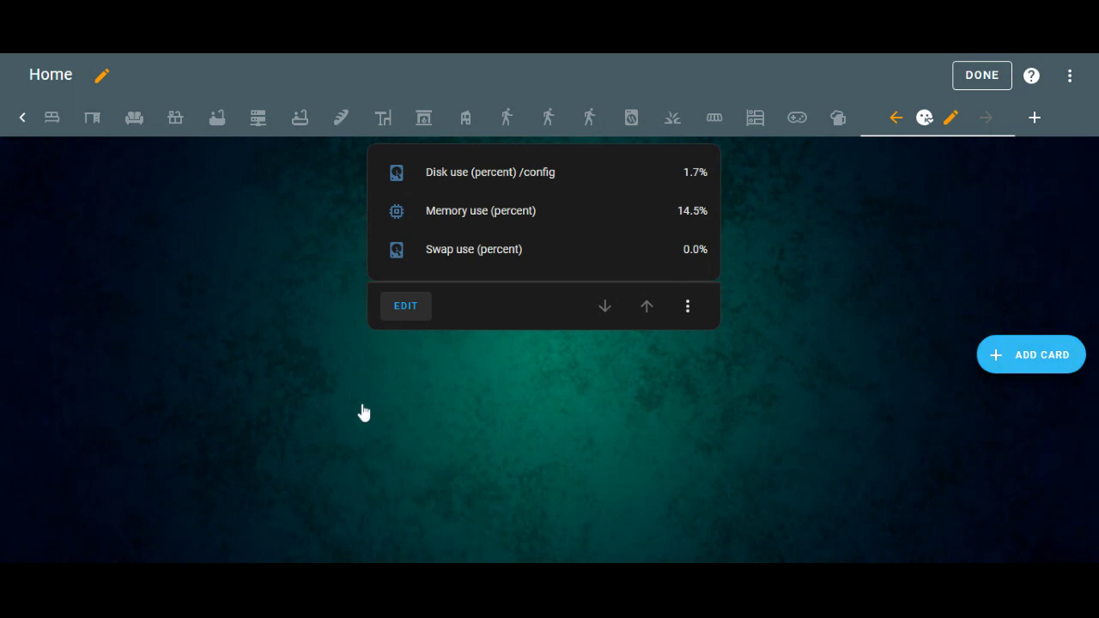
Step: Start adding a card to the welcom view and browse the card types in search
{"action": "left_click", "coordinate": [1032, 355]}
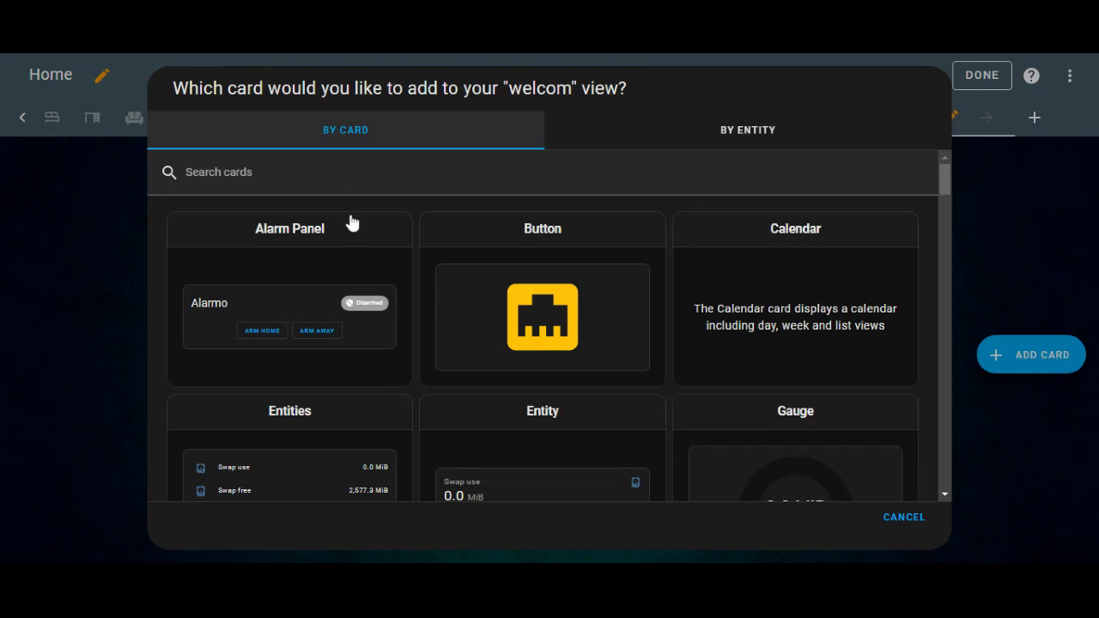
{"action": "left_click", "coordinate": [257, 173]}
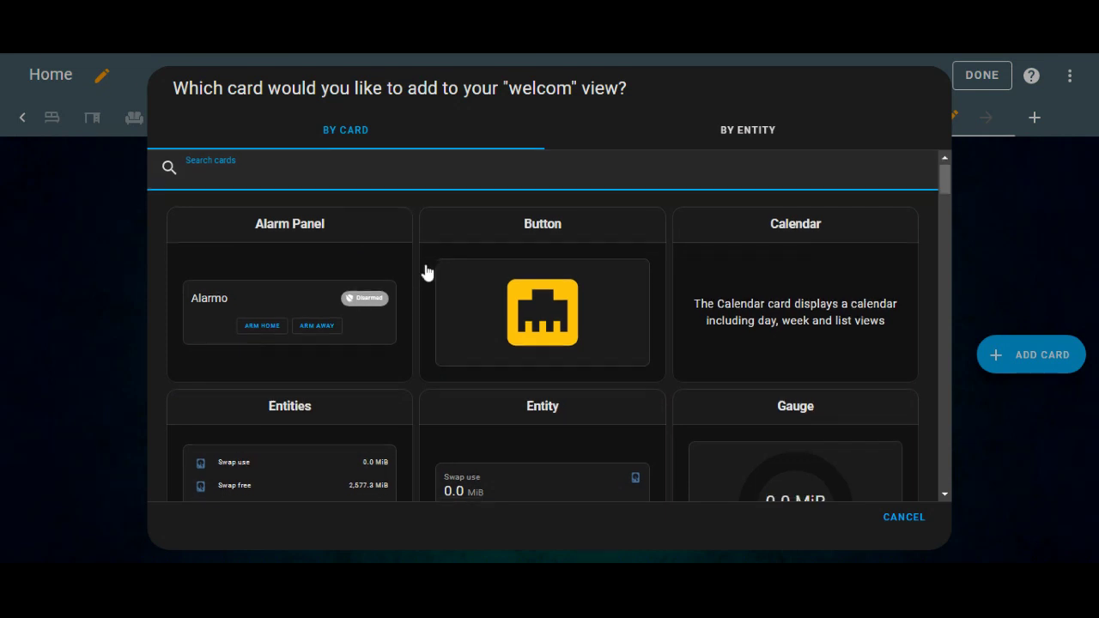
{"action": "scroll", "coordinate": [429, 278], "scroll_direction": "down", "scroll_amount": 5}
{"action": "scroll", "coordinate": [427, 273], "scroll_direction": "down", "scroll_amount": 5}
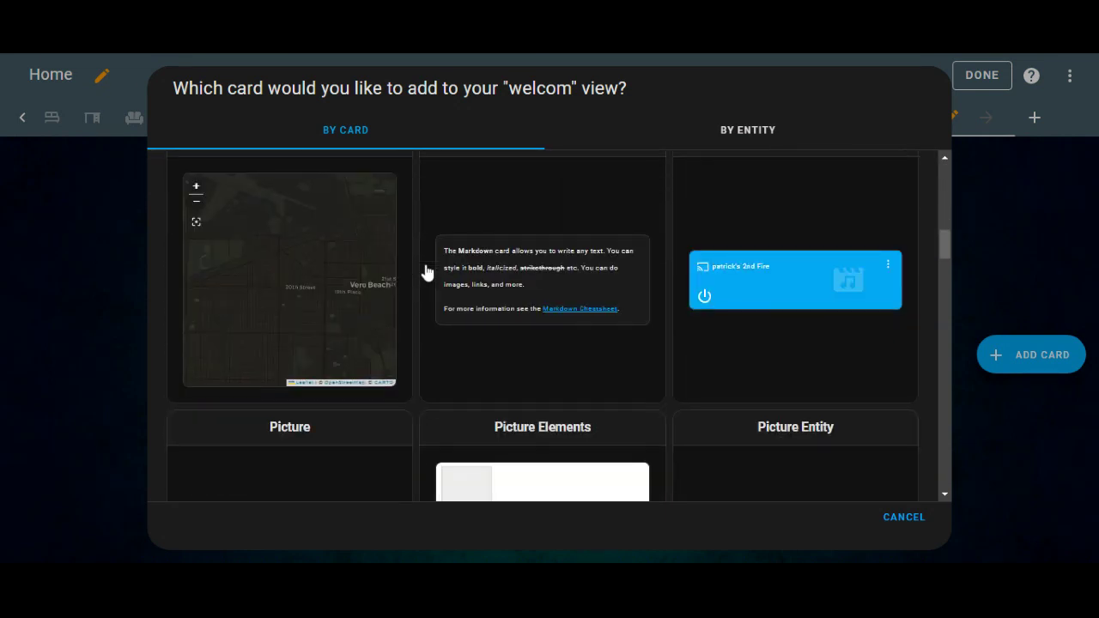
{"action": "scroll", "coordinate": [416, 271], "scroll_direction": "up", "scroll_amount": 10}
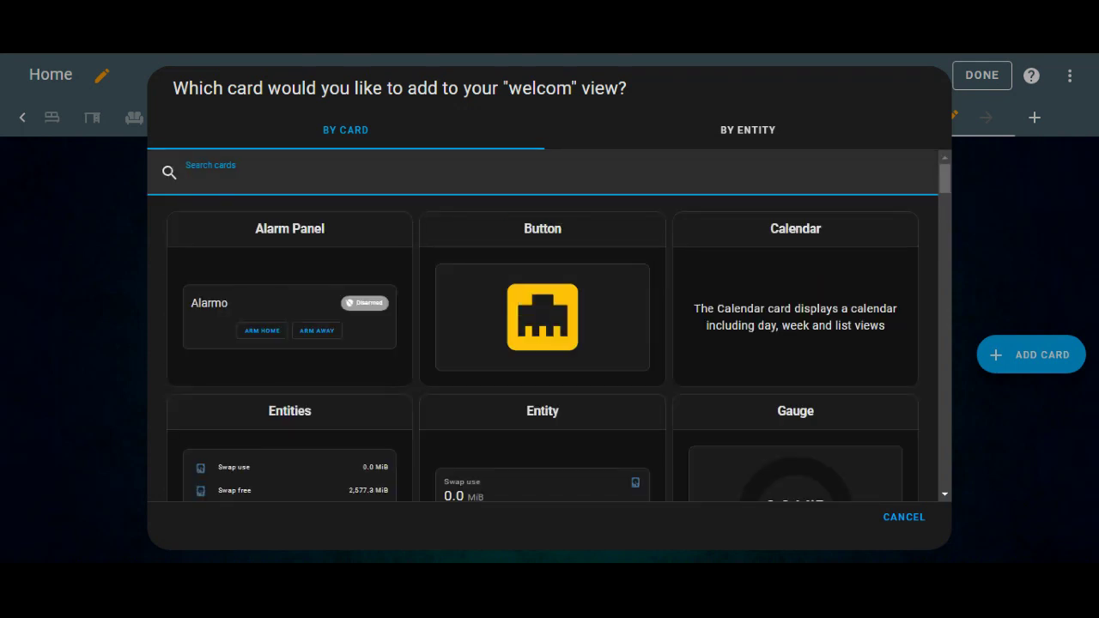
Step: Filter to the Manual card and paste the transparent markdown greeting YAML with card_mod styling
{"action": "type", "text": "manu"}
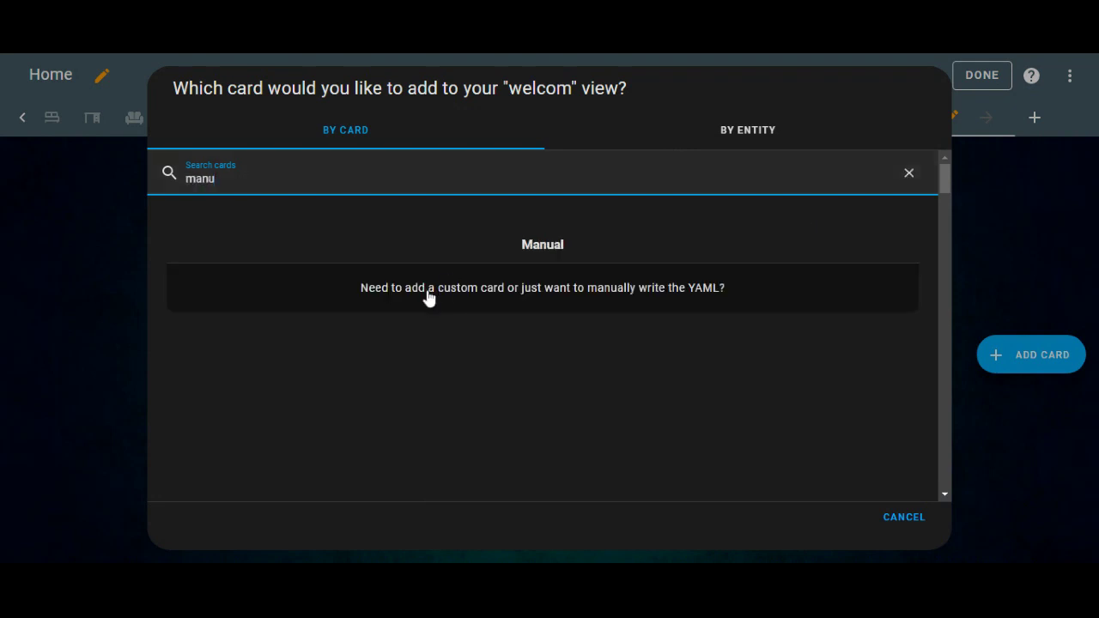
{"action": "left_click", "coordinate": [430, 294]}
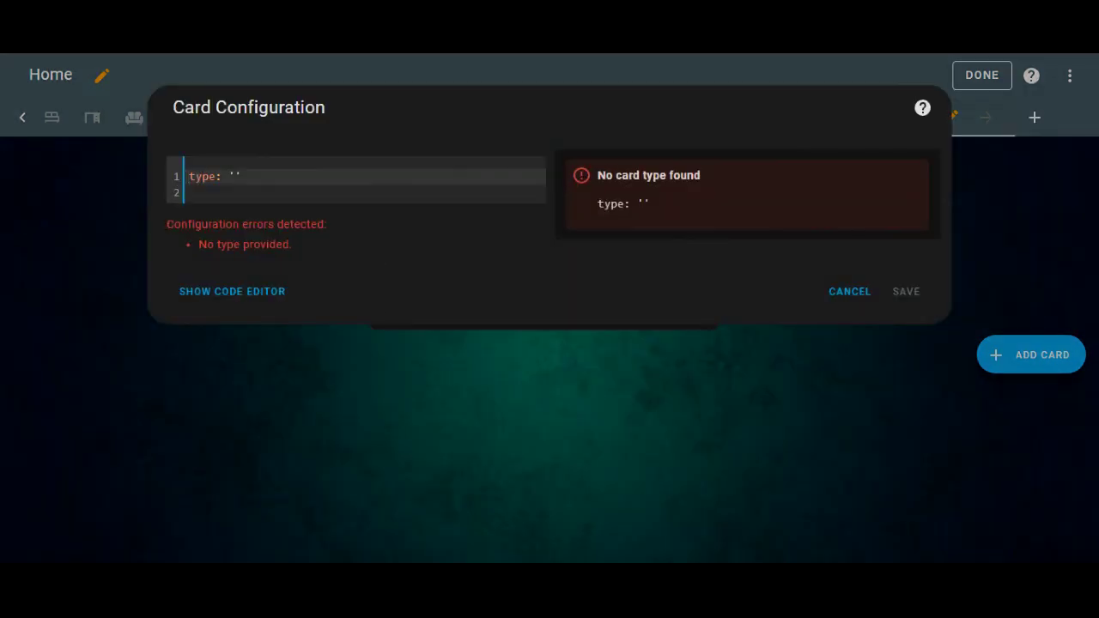
{"action": "left_click_drag", "start_coordinate": [258, 176], "coordinate": [168, 179]}
{"action": "key", "text": "ctrl+v"}
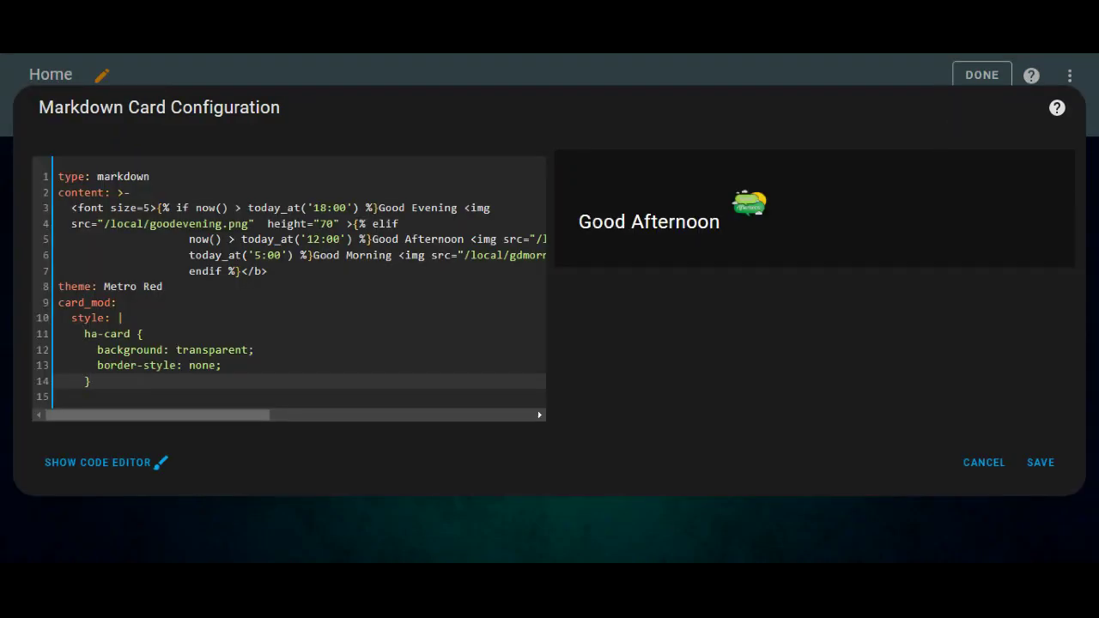
{"action": "left_click_drag", "start_coordinate": [186, 414], "coordinate": [137, 414]}
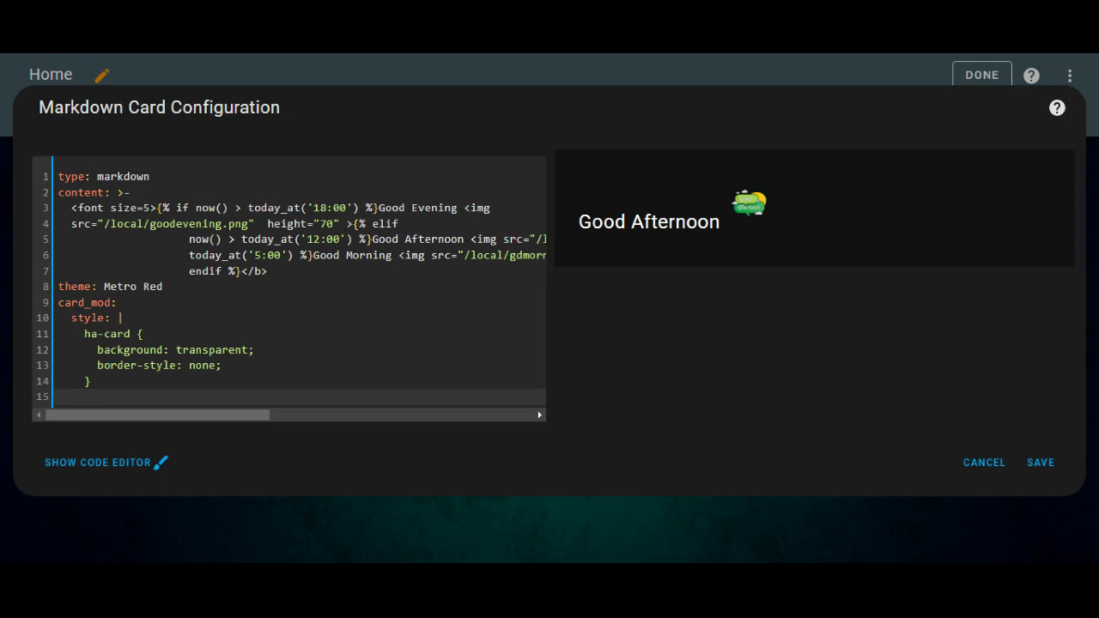
{"action": "mouse_move", "coordinate": [378, 208]}
{"action": "left_mouse_down"}
{"action": "mouse_move", "coordinate": [457, 208]}
{"action": "mouse_move", "coordinate": [378, 208]}
{"action": "left_mouse_up"}
{"action": "left_click", "coordinate": [457, 208]}
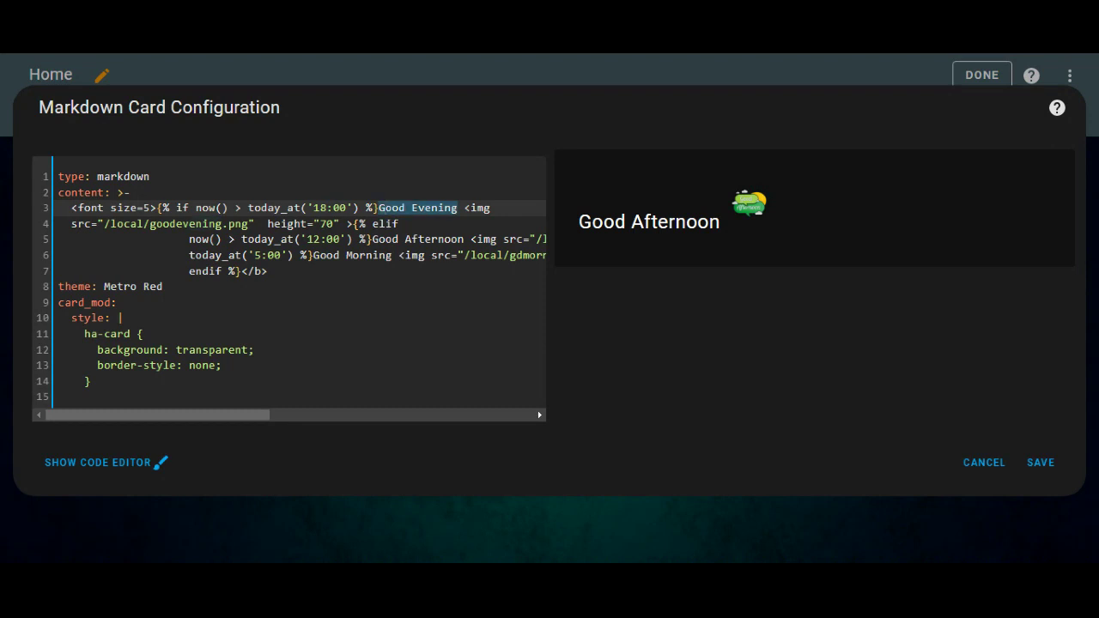
{"action": "left_click", "coordinate": [256, 416]}
{"action": "left_click_drag", "start_coordinate": [259, 417], "coordinate": [365, 414]}
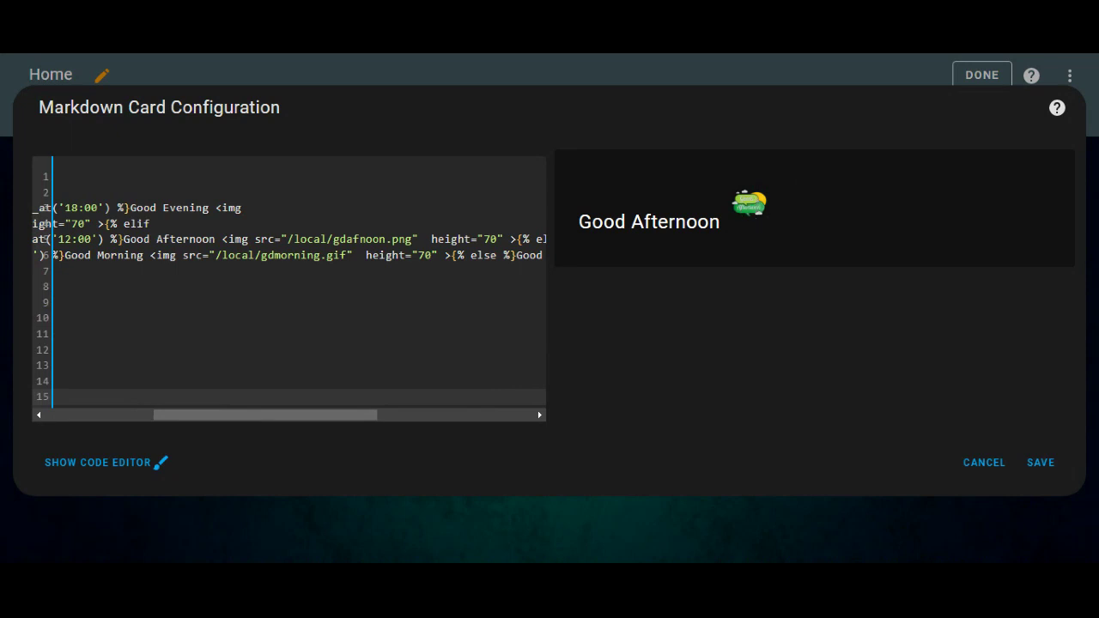
{"action": "left_click_drag", "start_coordinate": [330, 416], "coordinate": [303, 417]}
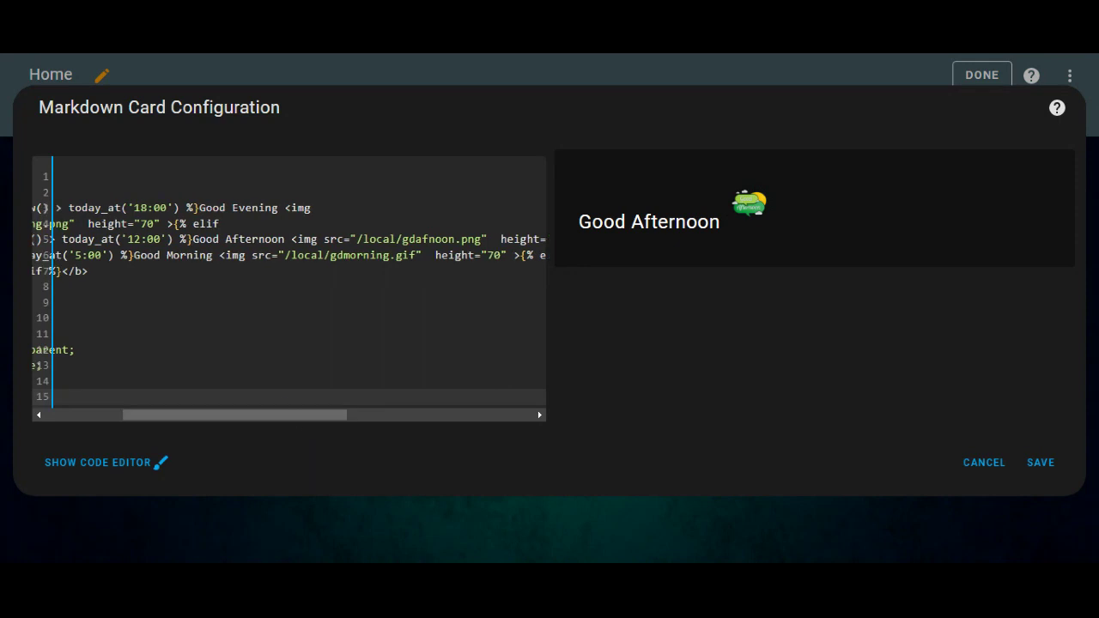
{"action": "left_click_drag", "start_coordinate": [308, 416], "coordinate": [322, 416]}
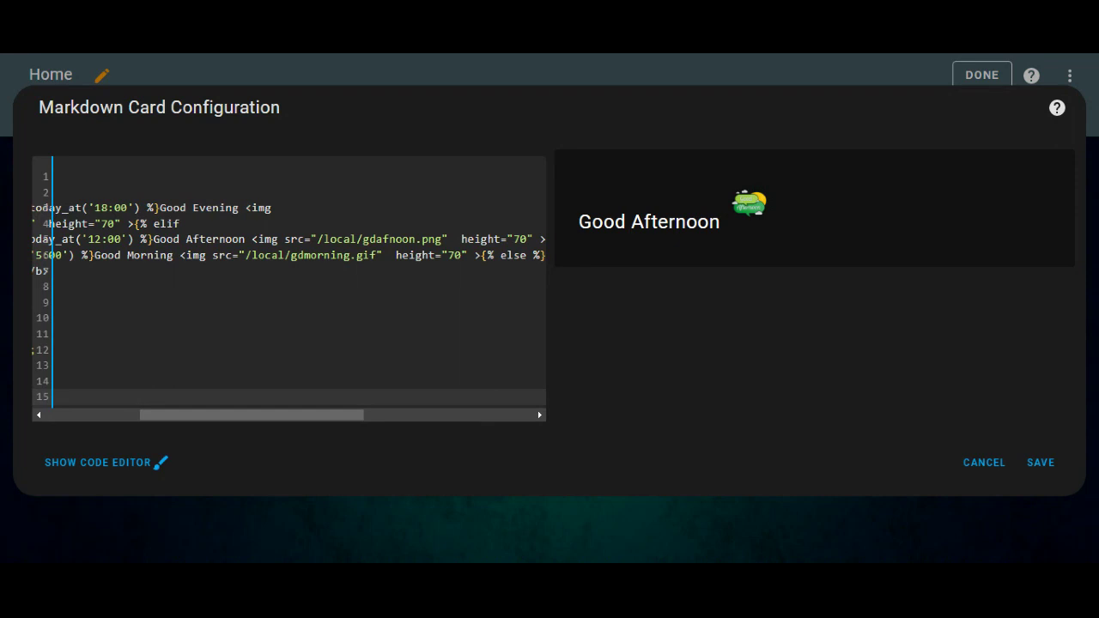
{"action": "left_click_drag", "start_coordinate": [365, 417], "coordinate": [266, 418]}
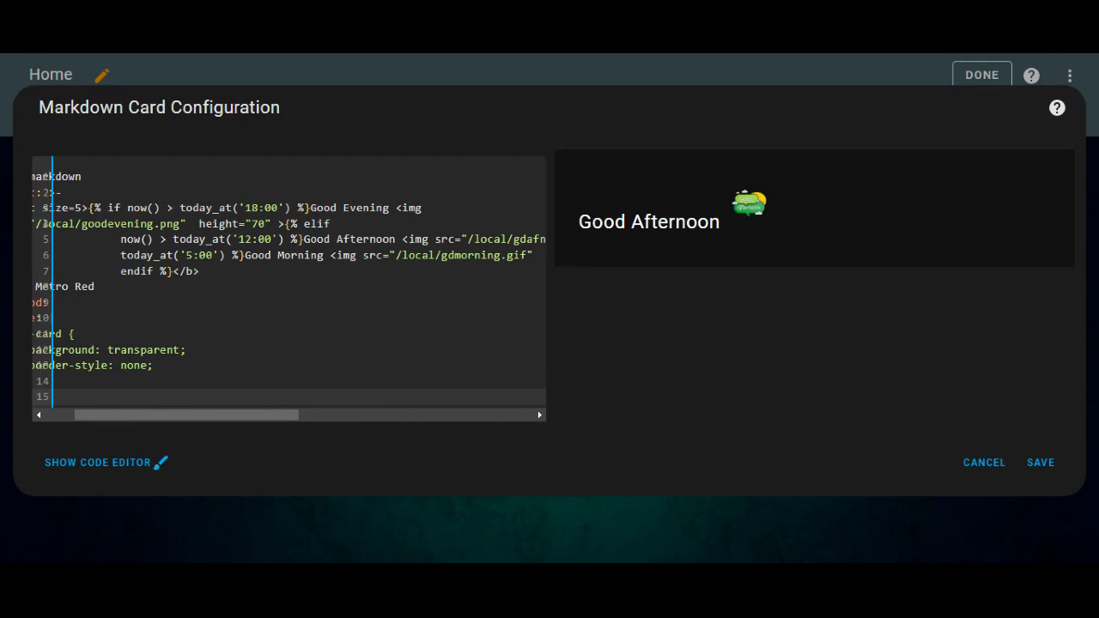
{"action": "left_click", "coordinate": [172, 271]}
{"action": "type", "text": ","}
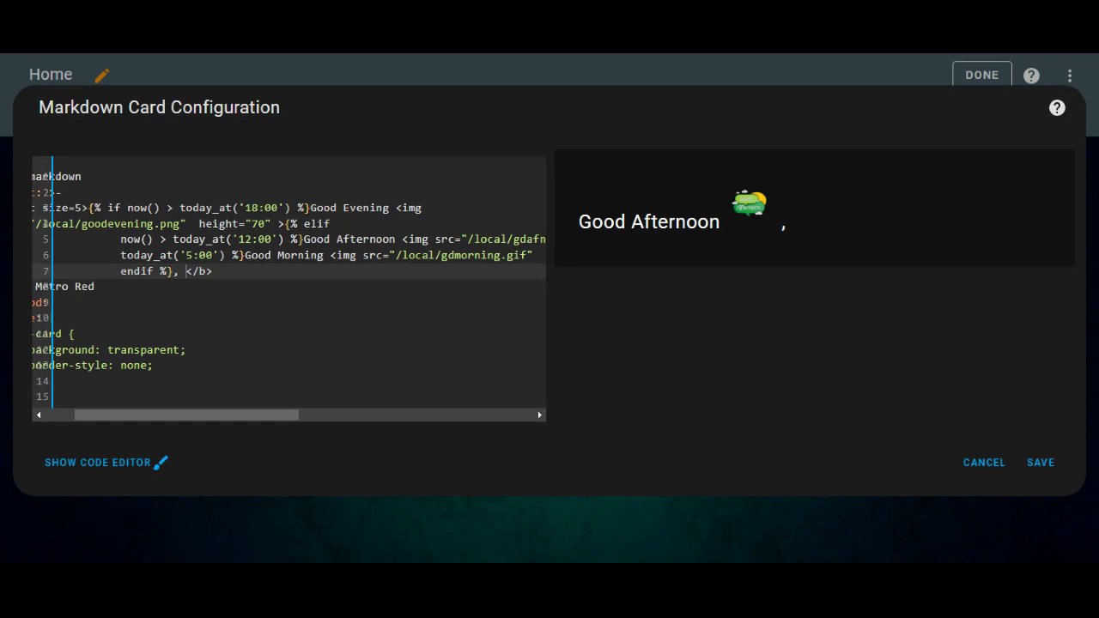
{"action": "type", "text": " {{"}
{"action": "type", "text": "}"}
{"action": "type", "text": "user"}
{"action": "key", "text": "BackSpace"}
{"action": "type", "text": "s"}
{"action": "key", "text": "shift+Left"}
{"action": "key", "text": "shift+Left"}
{"action": "key", "text": "shift+Left"}
{"action": "key", "text": "shift+Left"}
{"action": "key", "text": "shift+Left"}
{"action": "key", "text": "shift+Left"}
{"action": "key", "text": "shift+Left"}
{"action": "key", "text": "shift+Left"}
{"action": "key", "text": "shift+Left"}
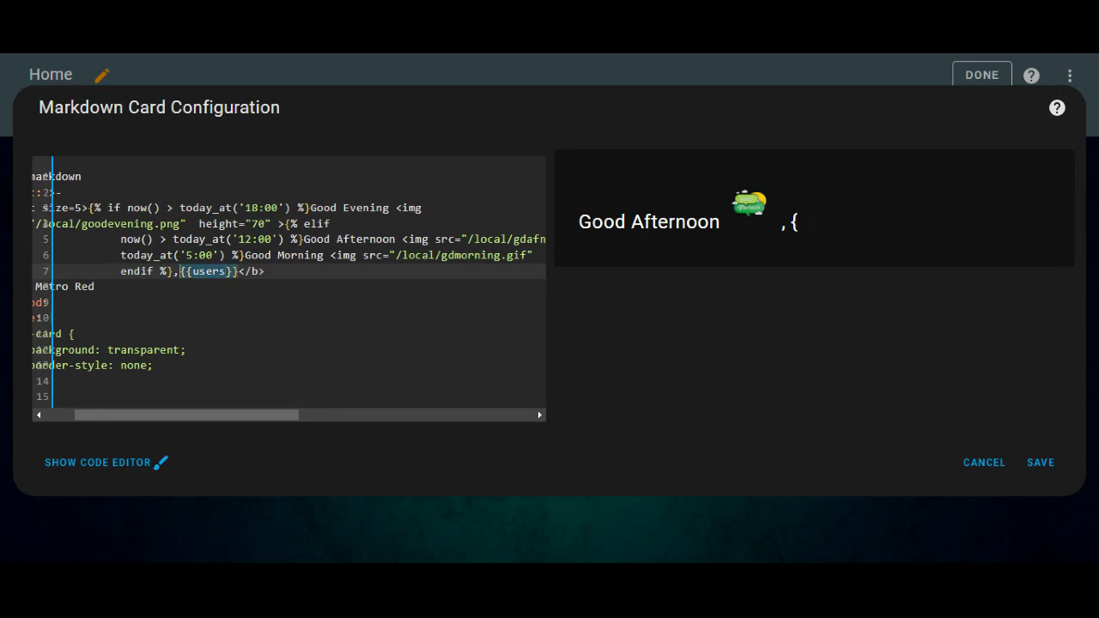
{"action": "key", "text": "BackSpace"}
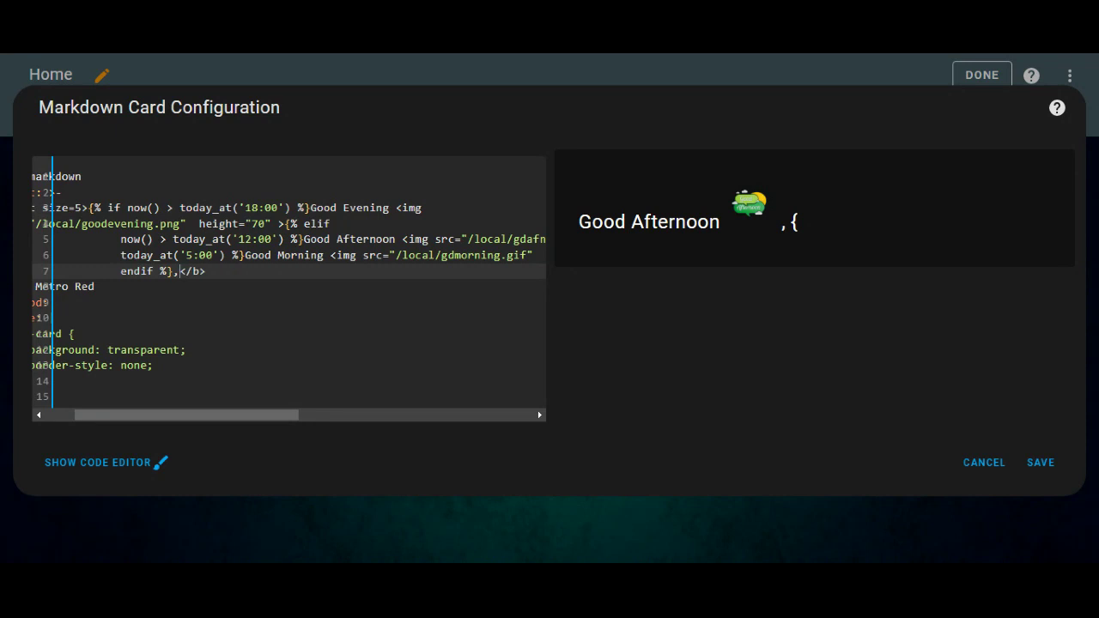
{"action": "key", "text": "Right"}
{"action": "key", "text": "BackSpace"}
{"action": "left_click", "coordinate": [96, 286]}
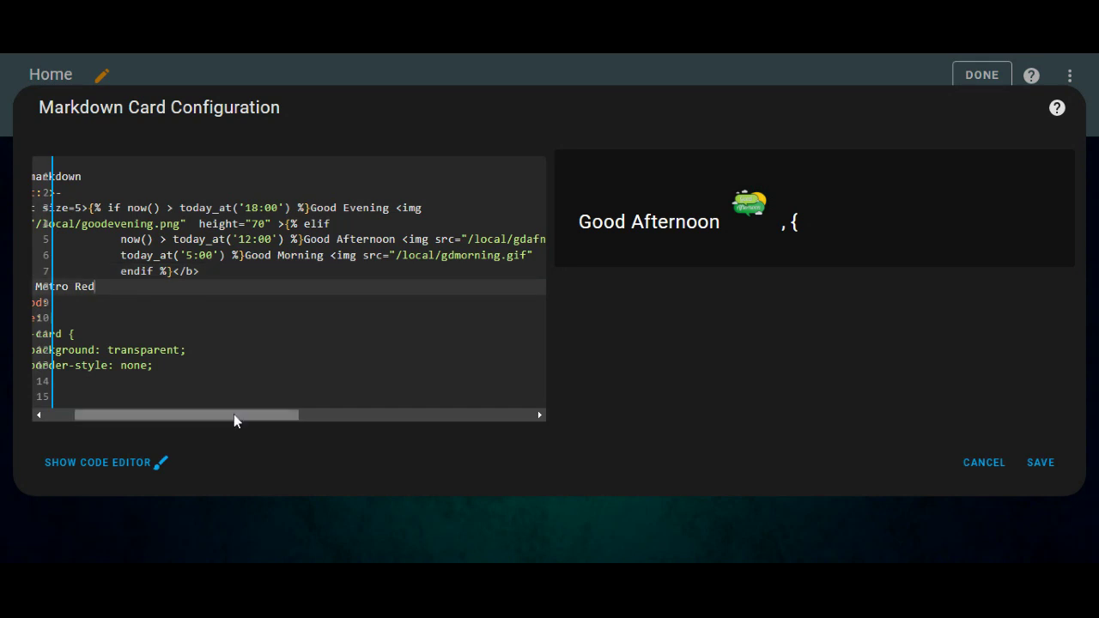
{"action": "left_click_drag", "start_coordinate": [233, 414], "coordinate": [107, 419]}
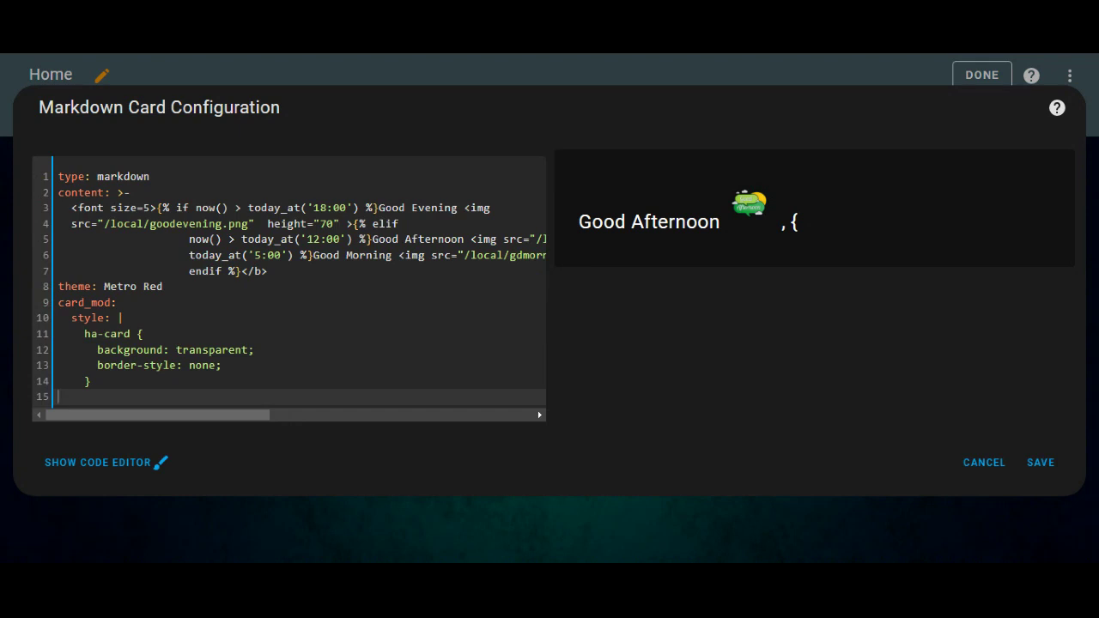
{"action": "left_click", "coordinate": [90, 381]}
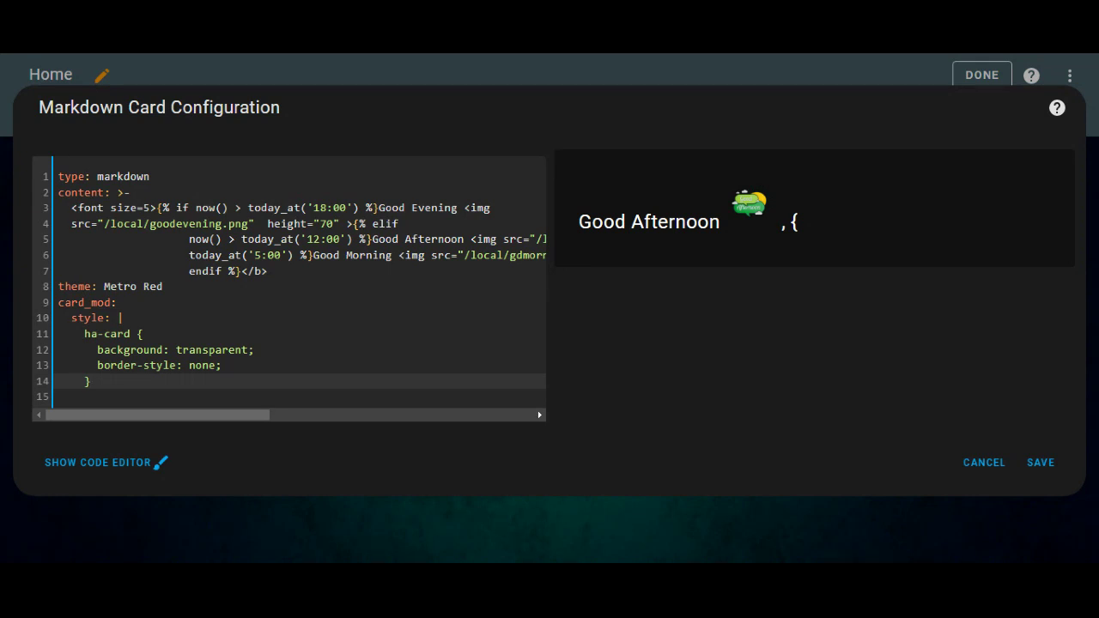
{"action": "key", "text": "Up"}
{"action": "key", "text": "Up"}
{"action": "key", "text": "Up"}
{"action": "key", "text": "Up"}
{"action": "key", "text": "Up"}
{"action": "key", "text": "Home"}
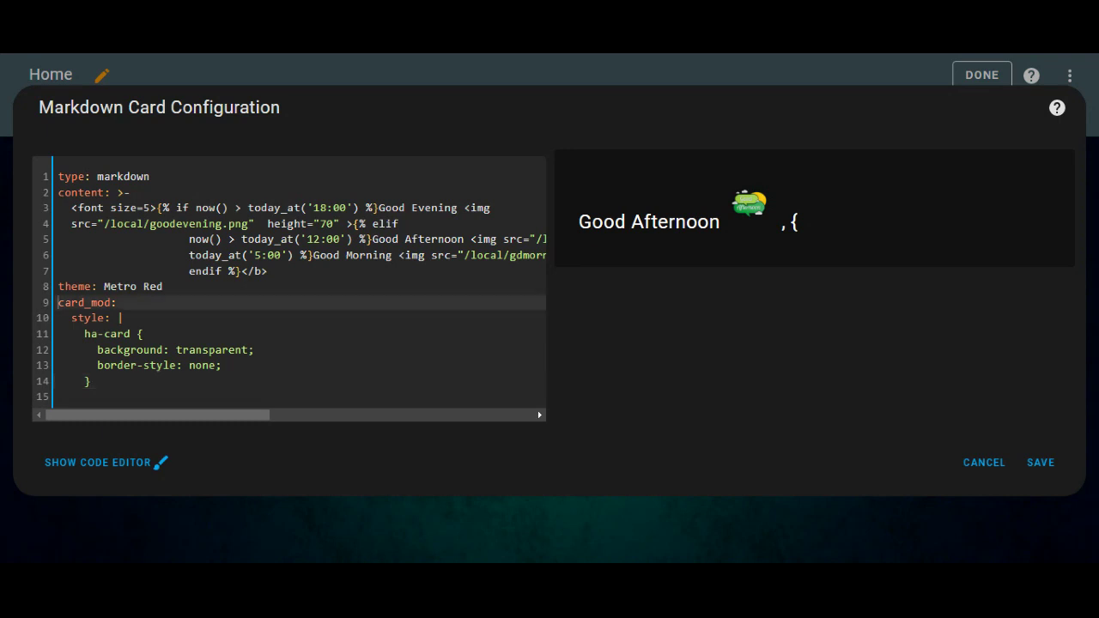
{"action": "key", "text": "shift+Right"}
{"action": "key", "text": "shift+Right"}
{"action": "key", "text": "shift+Right"}
{"action": "key", "text": "shift+Right"}
{"action": "key", "text": "shift+Right"}
{"action": "key", "text": "shift+Right"}
{"action": "key", "text": "shift+Right"}
{"action": "key", "text": "shift+Right"}
{"action": "key", "text": "shift+Right"}
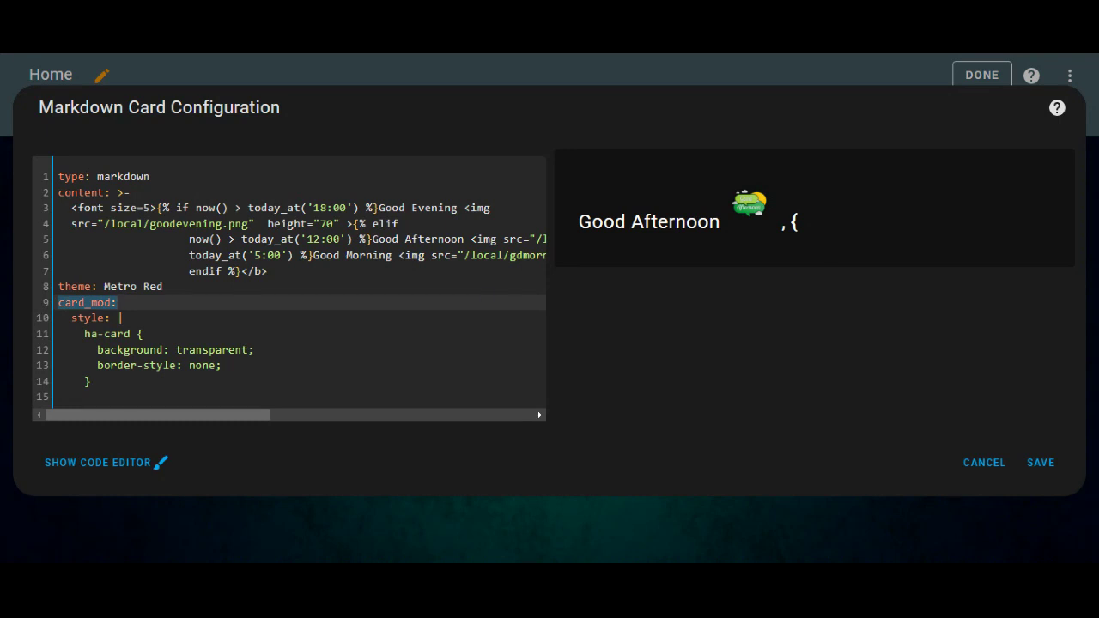
{"action": "key", "text": "Down"}
{"action": "key", "text": "Home"}
{"action": "key", "text": "shift+Right"}
{"action": "key", "text": "shift+Right"}
{"action": "key", "text": "shift+Right"}
{"action": "key", "text": "shift+Right"}
{"action": "key", "text": "shift+Right"}
{"action": "key", "text": "shift+Right"}
{"action": "key", "text": "shift+Right"}
{"action": "key", "text": "shift+Right"}
{"action": "key", "text": "shift+Right"}
{"action": "key", "text": "shift+Right"}
{"action": "key", "text": "Down"}
{"action": "key", "text": "Home"}
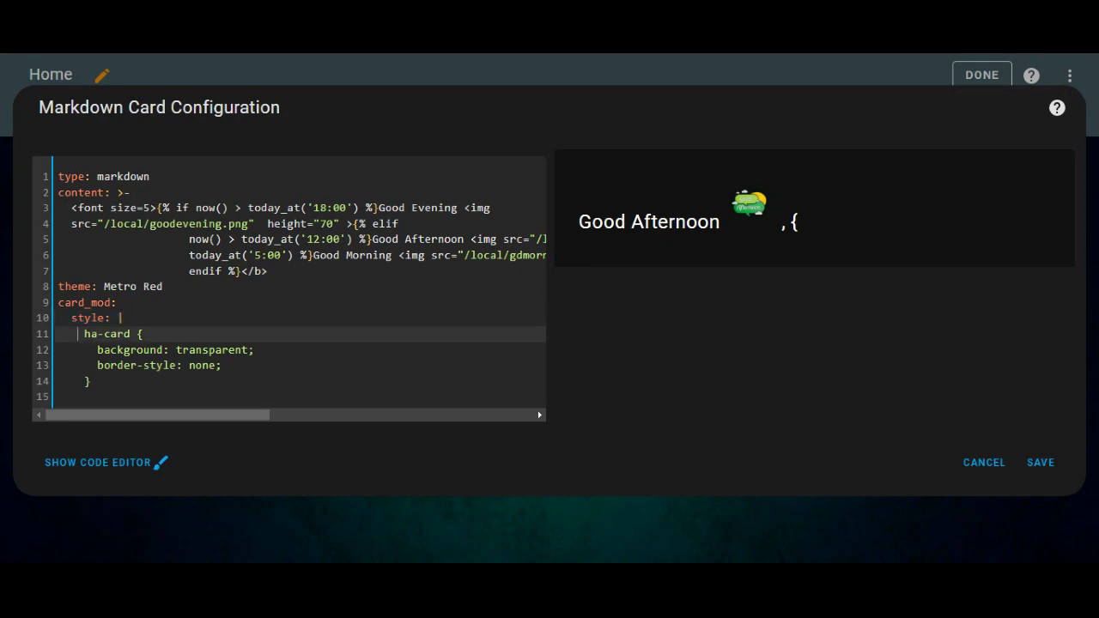
{"action": "key", "text": "shift+Right"}
{"action": "key", "text": "shift+Right"}
{"action": "key", "text": "shift+Right"}
{"action": "key", "text": "shift+Right"}
{"action": "key", "text": "shift+Right"}
{"action": "key", "text": "shift+Right"}
{"action": "key", "text": "shift+Right"}
{"action": "key", "text": "shift+Right"}
{"action": "key", "text": "shift+Right"}
{"action": "key", "text": "shift+Right"}
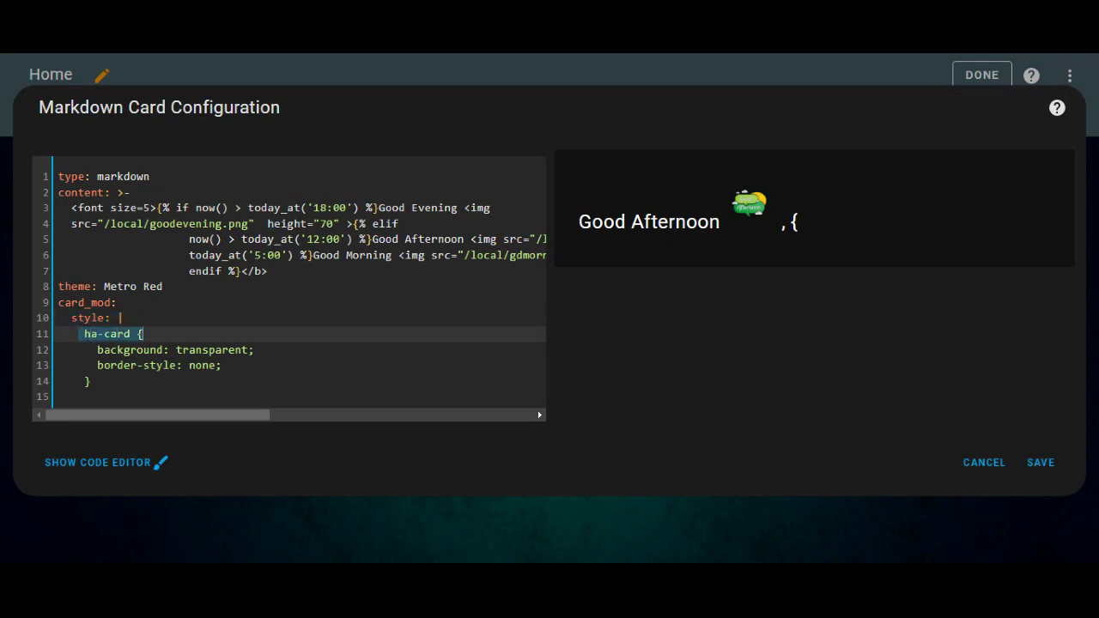
Step: Save the Good Afternoon markdown card and check the usage card's view_layout grid-area YAML
{"action": "left_click", "coordinate": [1041, 468]}
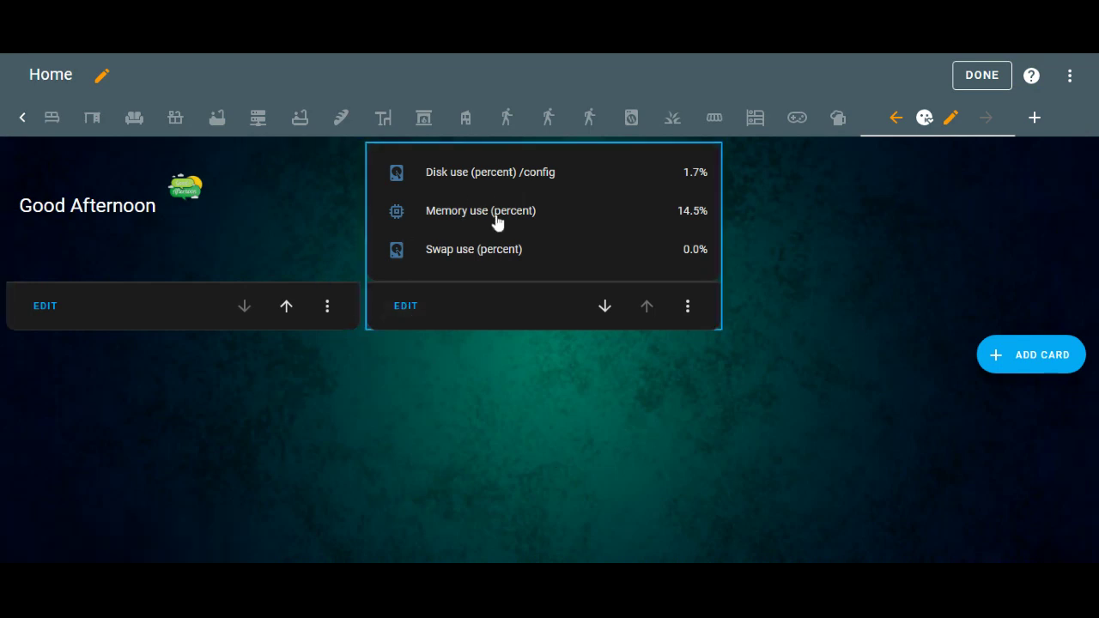
{"action": "left_click", "coordinate": [408, 309]}
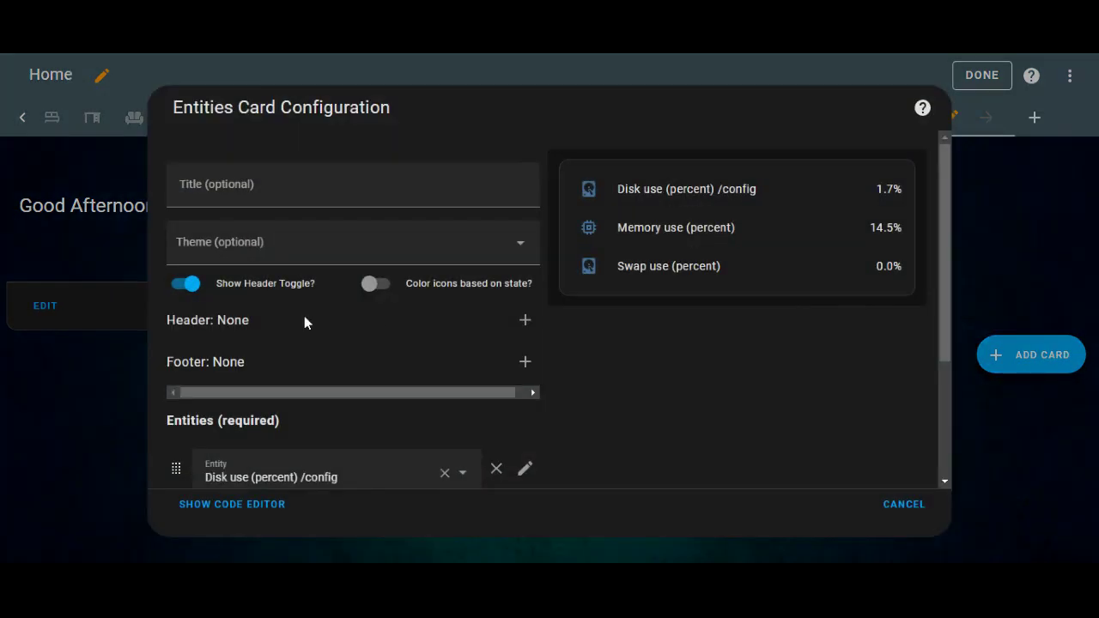
{"action": "scroll", "coordinate": [292, 316], "scroll_direction": "down", "scroll_amount": 2}
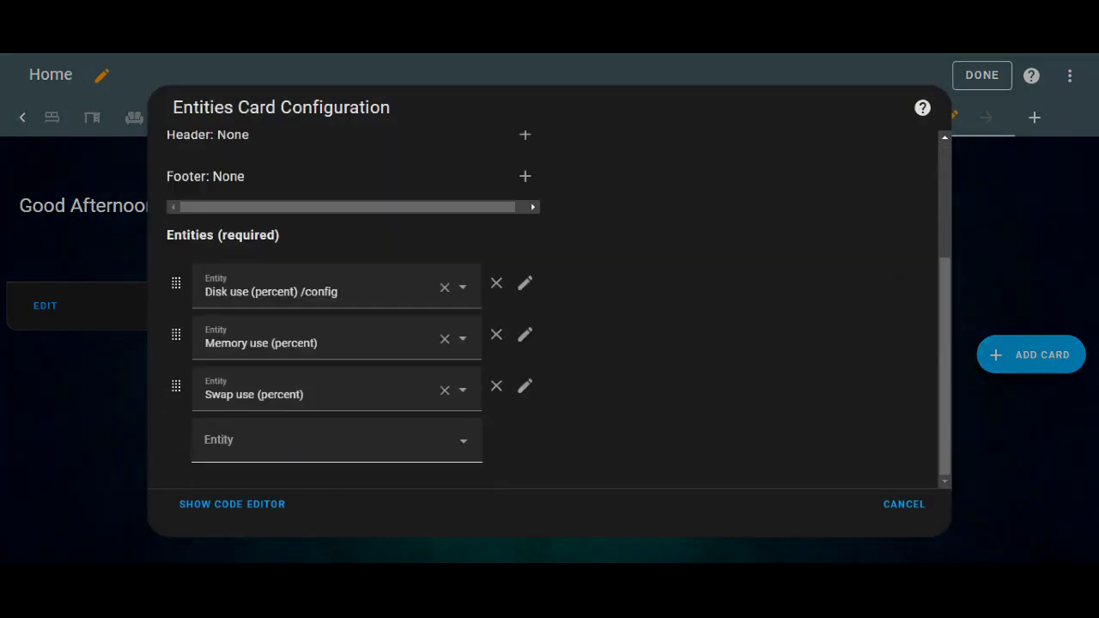
{"action": "left_click", "coordinate": [248, 506]}
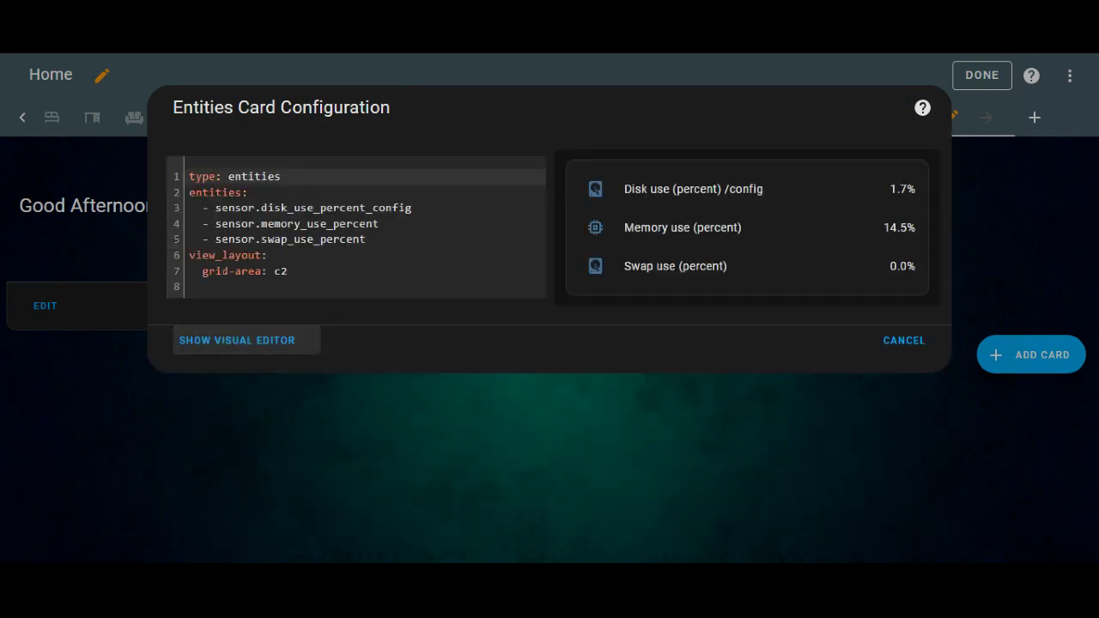
{"action": "left_click_drag", "start_coordinate": [288, 270], "coordinate": [189, 255]}
{"action": "key", "text": "ctrl+c"}
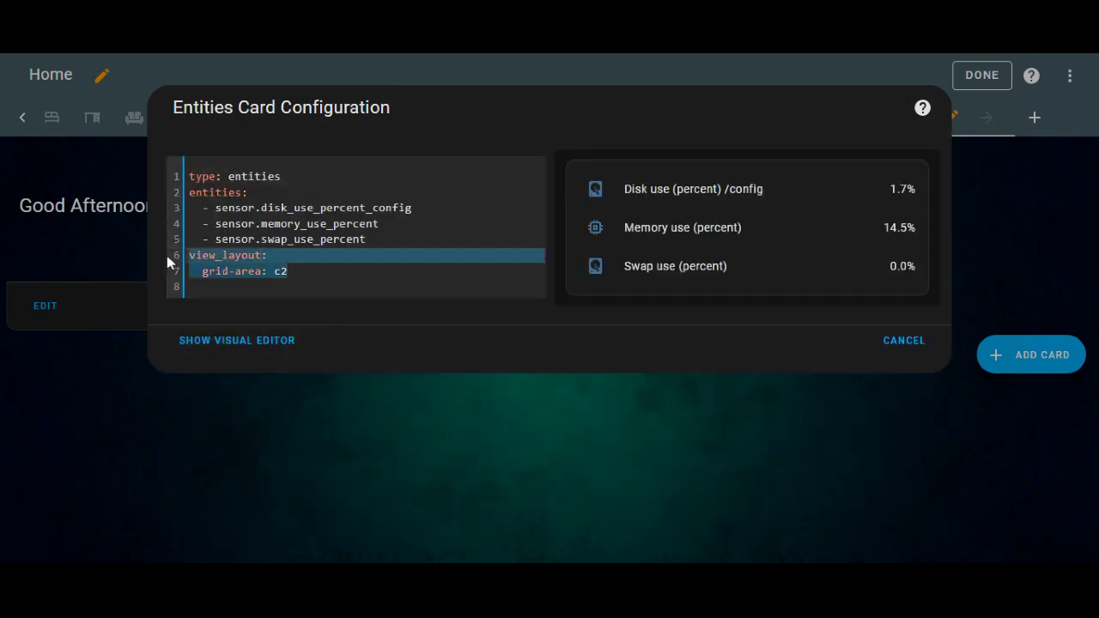
Step: Close that editor unchanged and choose Delete on the disk, memory and swap card
{"action": "left_click", "coordinate": [909, 340]}
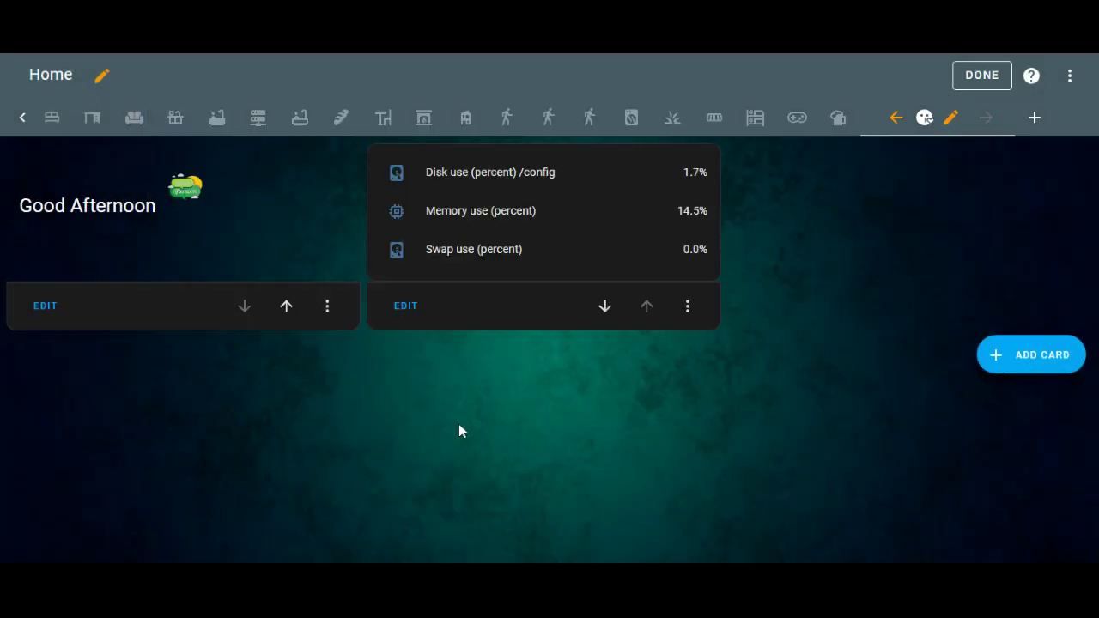
{"action": "left_click", "coordinate": [692, 311]}
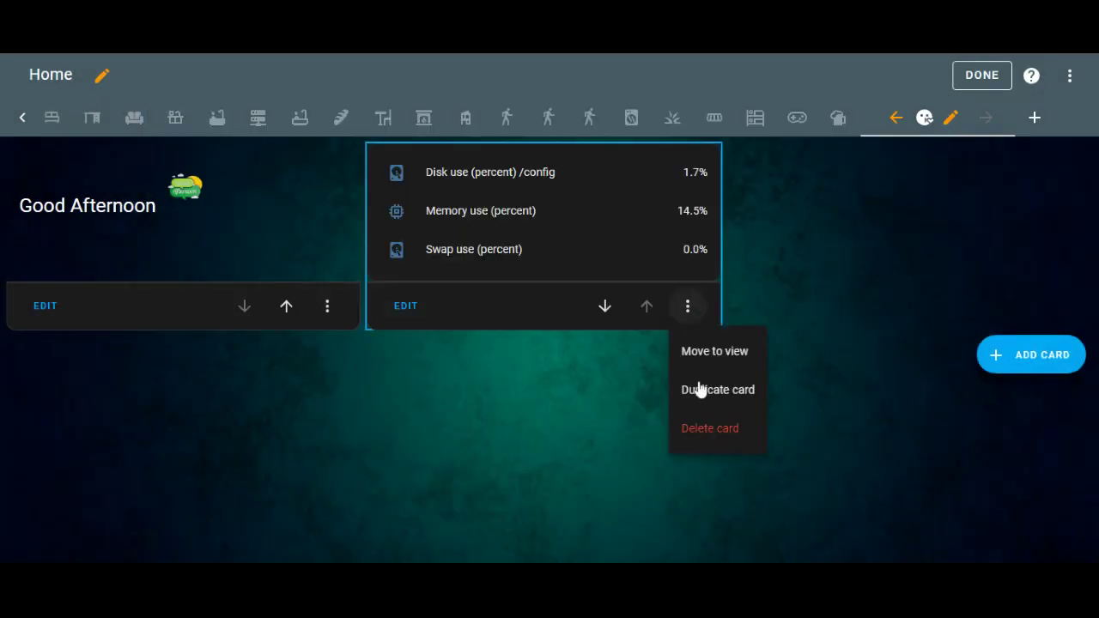
{"action": "left_click", "coordinate": [711, 429]}
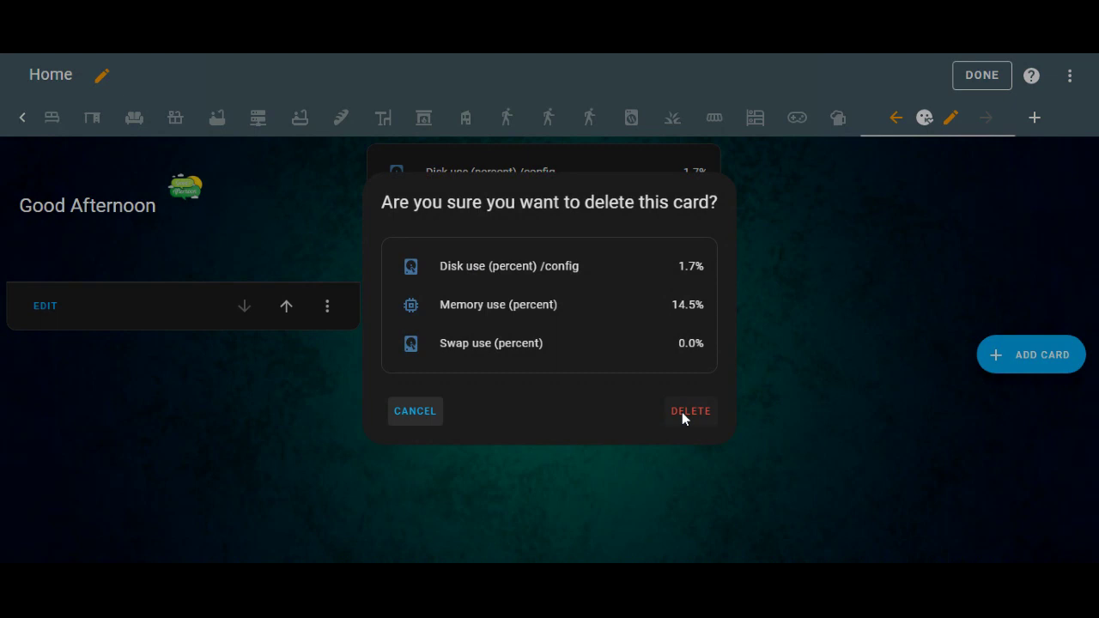
Step: Confirm deleting the usage card, then give the greeting card view_layout grid-area c2 and save
{"action": "left_click", "coordinate": [684, 414]}
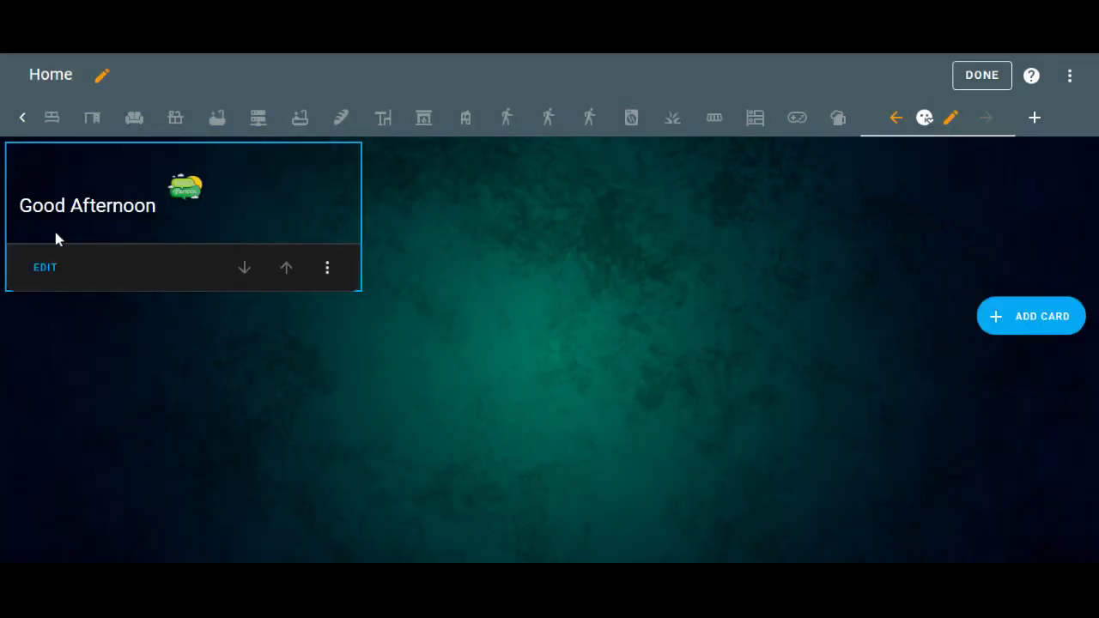
{"action": "left_click", "coordinate": [42, 272]}
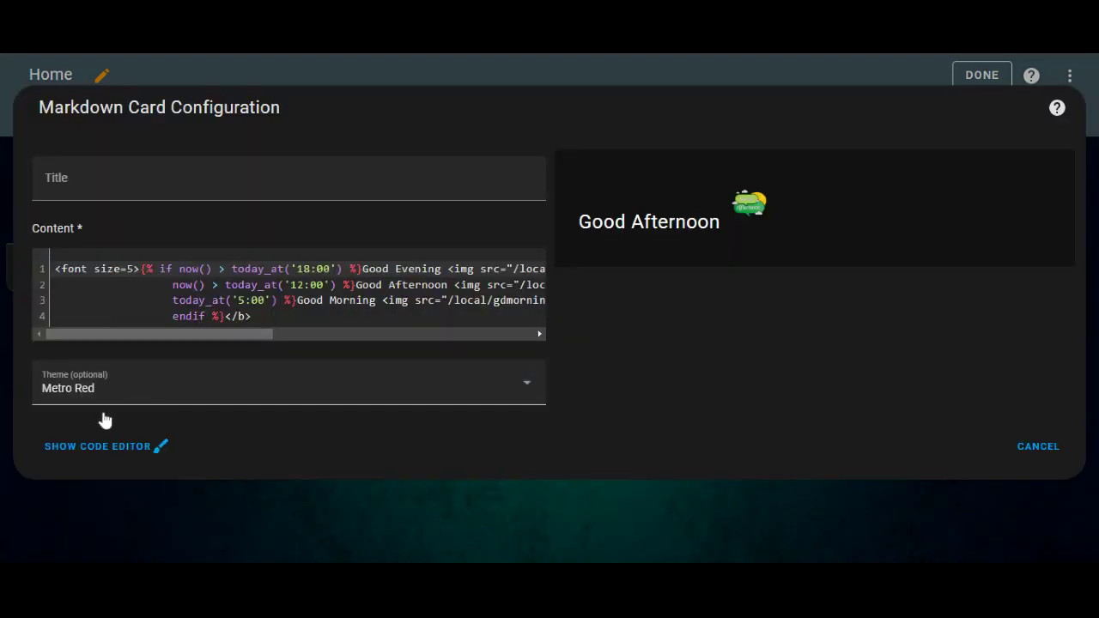
{"action": "left_click", "coordinate": [107, 445]}
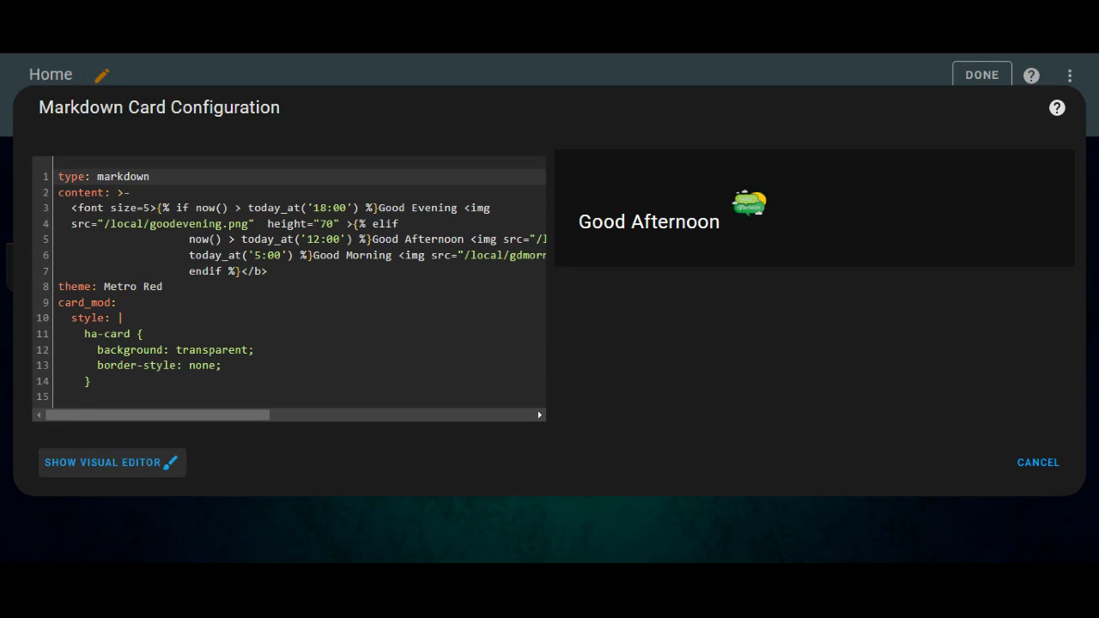
{"action": "left_click", "coordinate": [58, 397]}
{"action": "key", "text": "ctrl+v"}
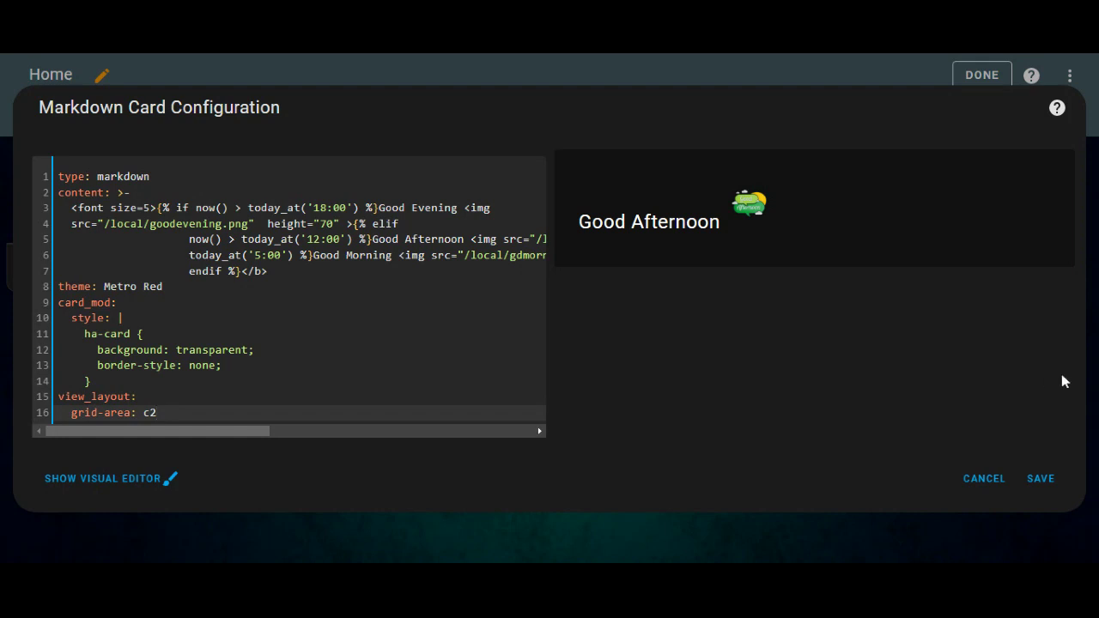
{"action": "left_click", "coordinate": [1047, 476]}
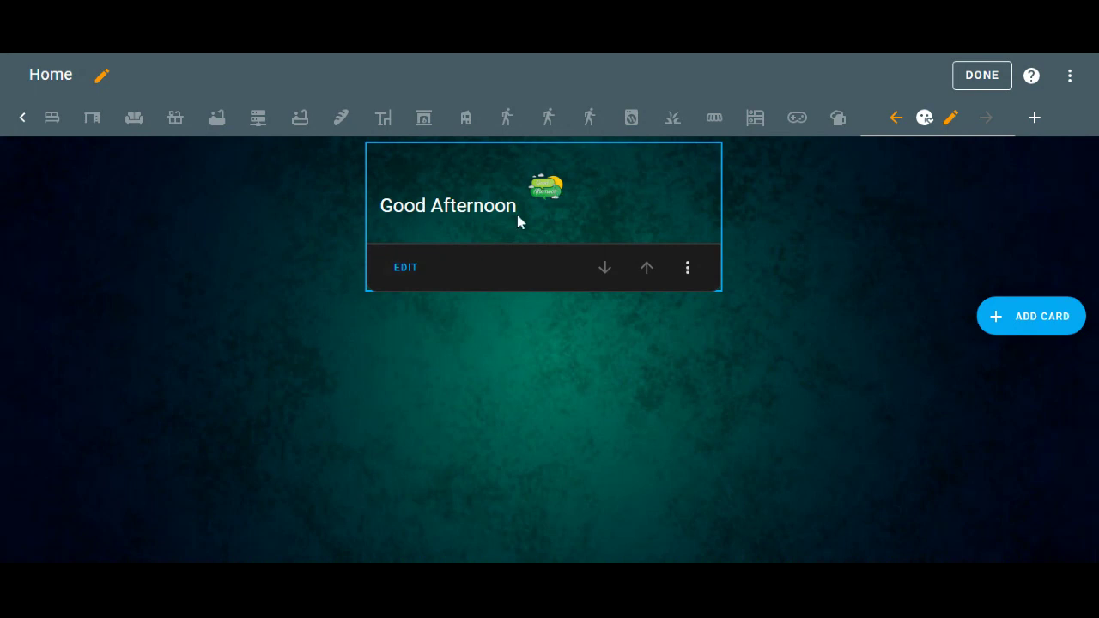
Step: In the welcome card's markdown content, append ',{{user}}' right after Good Evening
{"action": "left_click", "coordinate": [405, 269]}
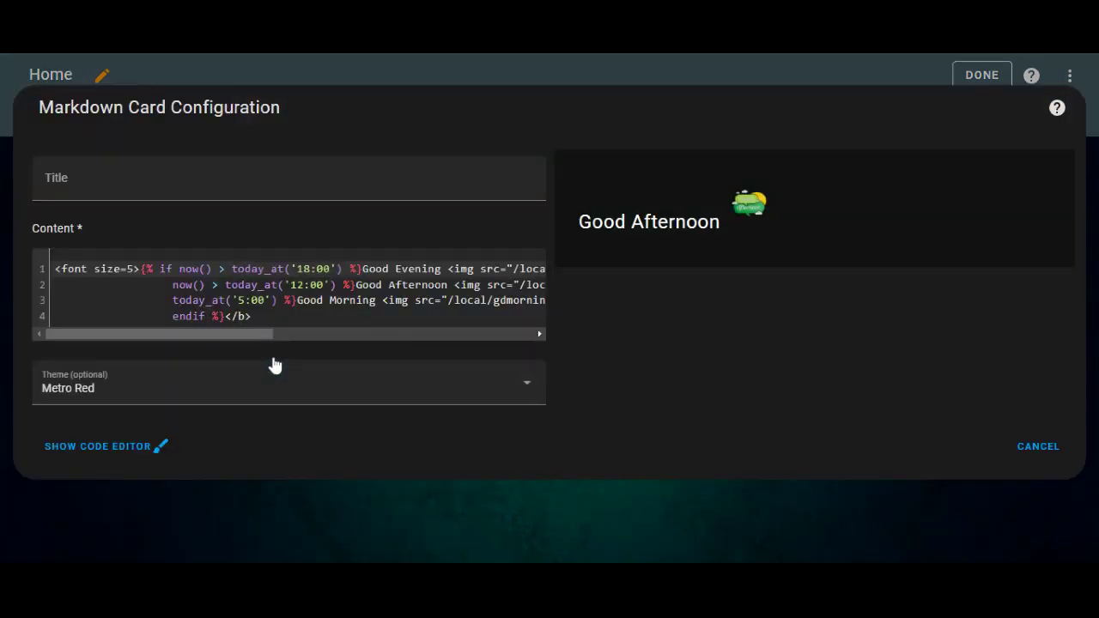
{"action": "left_click", "coordinate": [248, 331]}
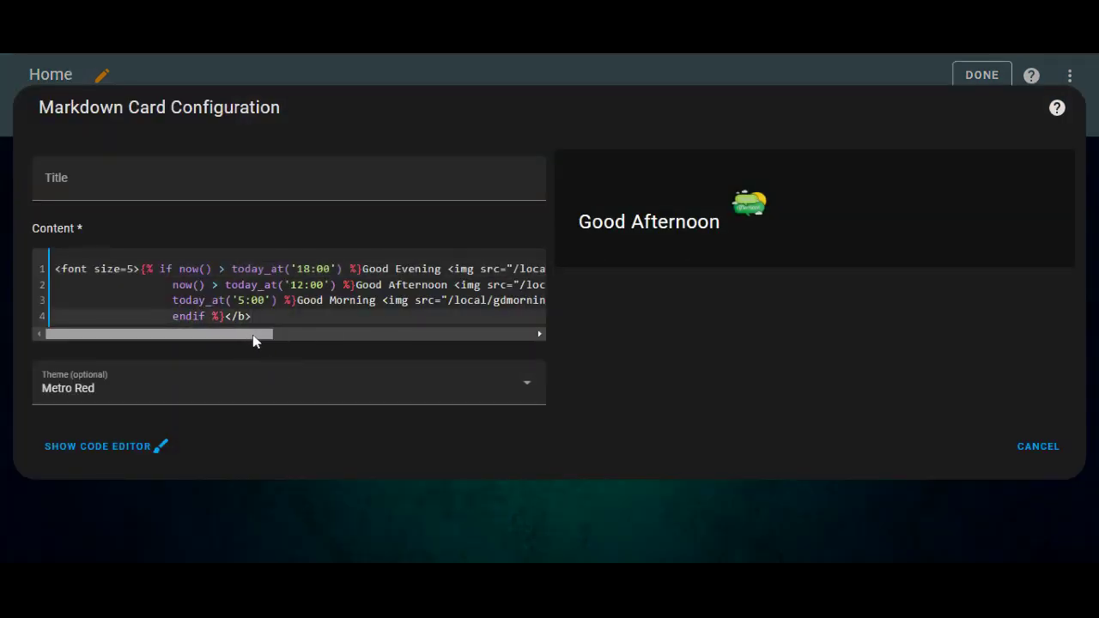
{"action": "scroll", "coordinate": [265, 336], "scroll_direction": "right", "scroll_amount": 2}
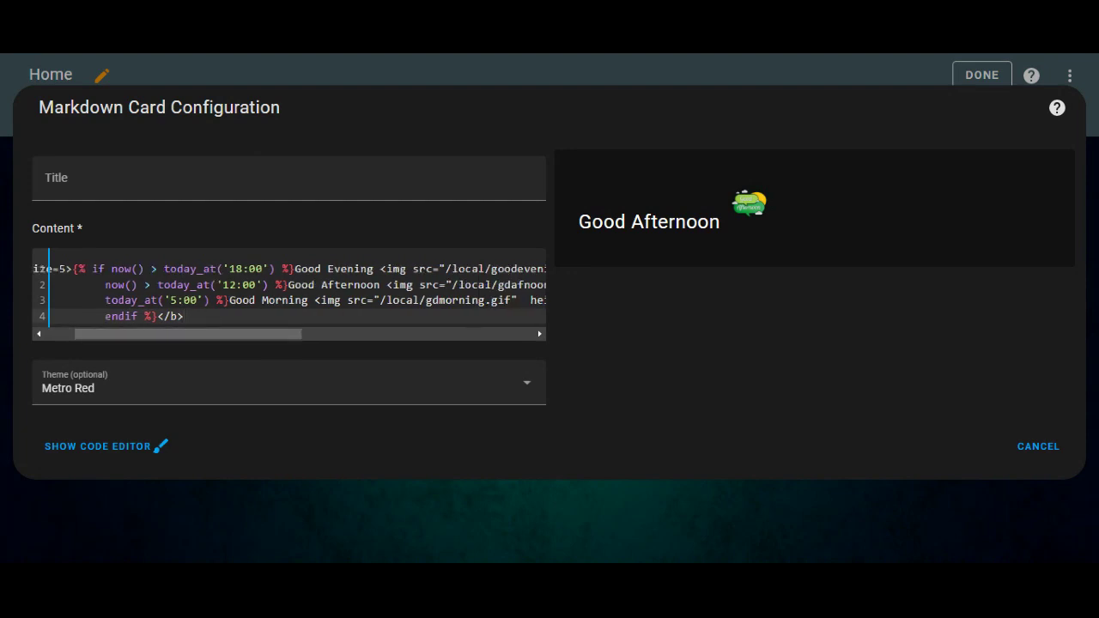
{"action": "left_click", "coordinate": [374, 269]}
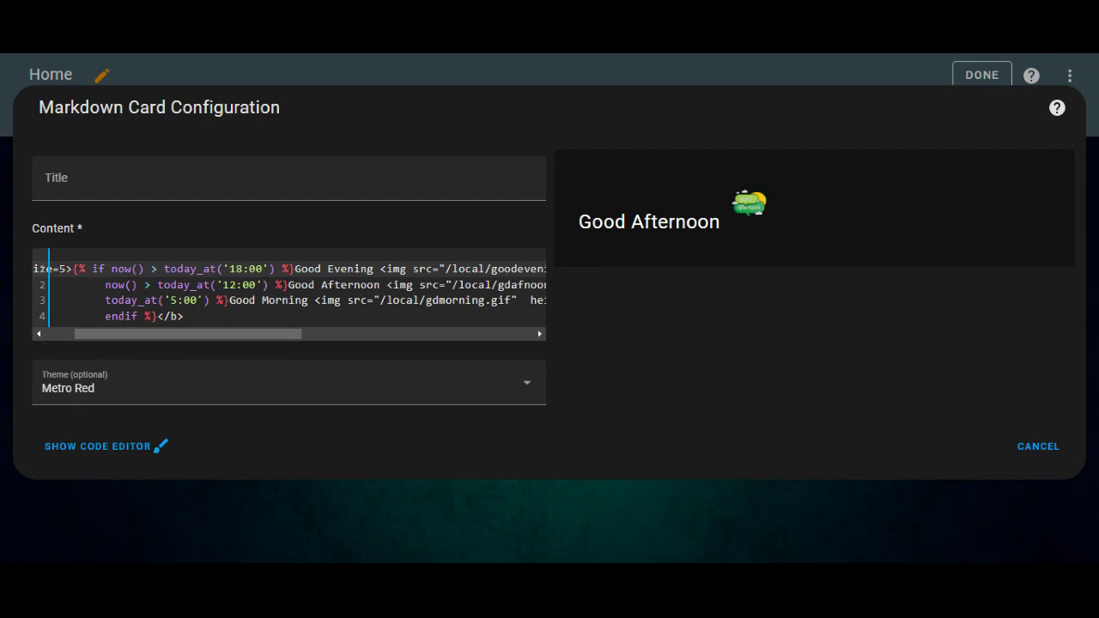
{"action": "type", "text": "{{ "}
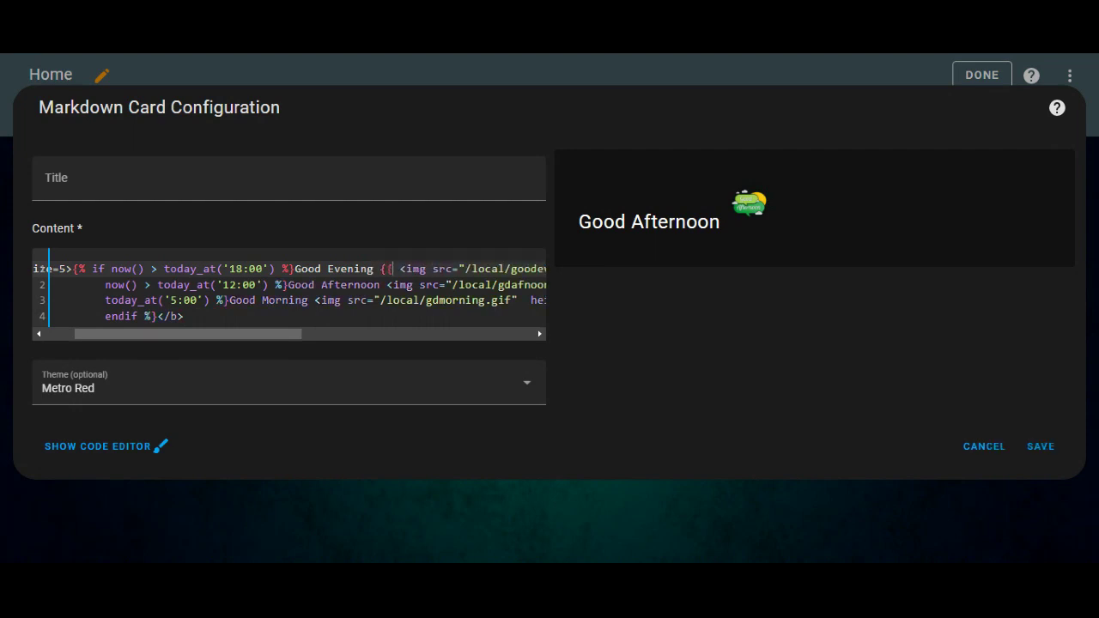
{"action": "type", "text": "}}"}
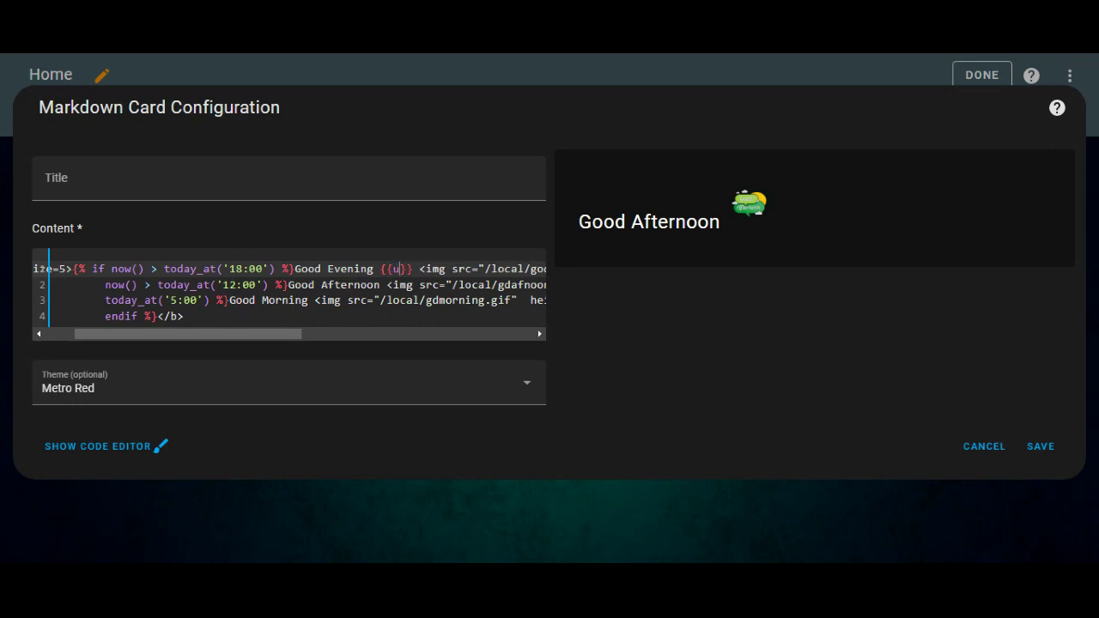
{"action": "type", "text": "users"}
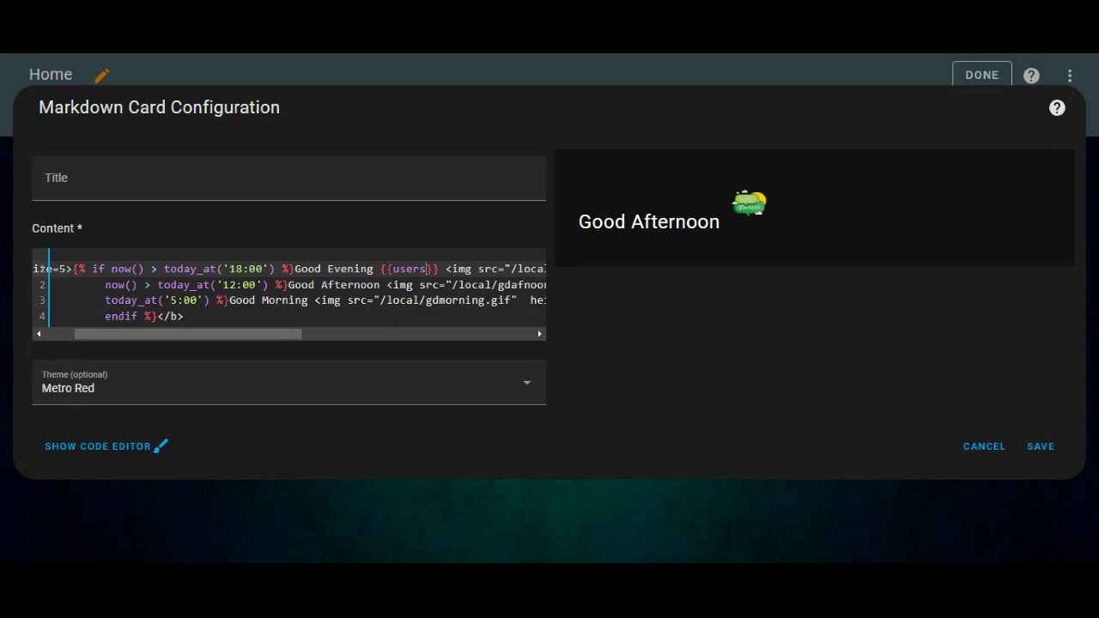
{"action": "key", "text": "shift+Left"}
{"action": "key", "text": "shift+Left"}
{"action": "key", "text": "Right"}
{"action": "key", "text": "BackSpace"}
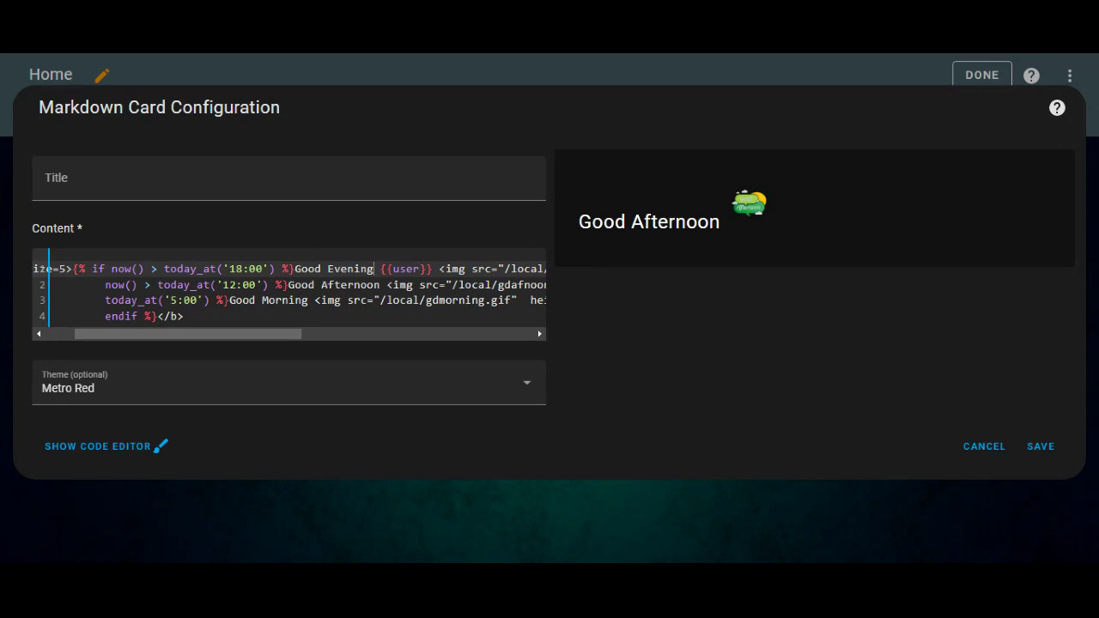
{"action": "type", "text": ","}
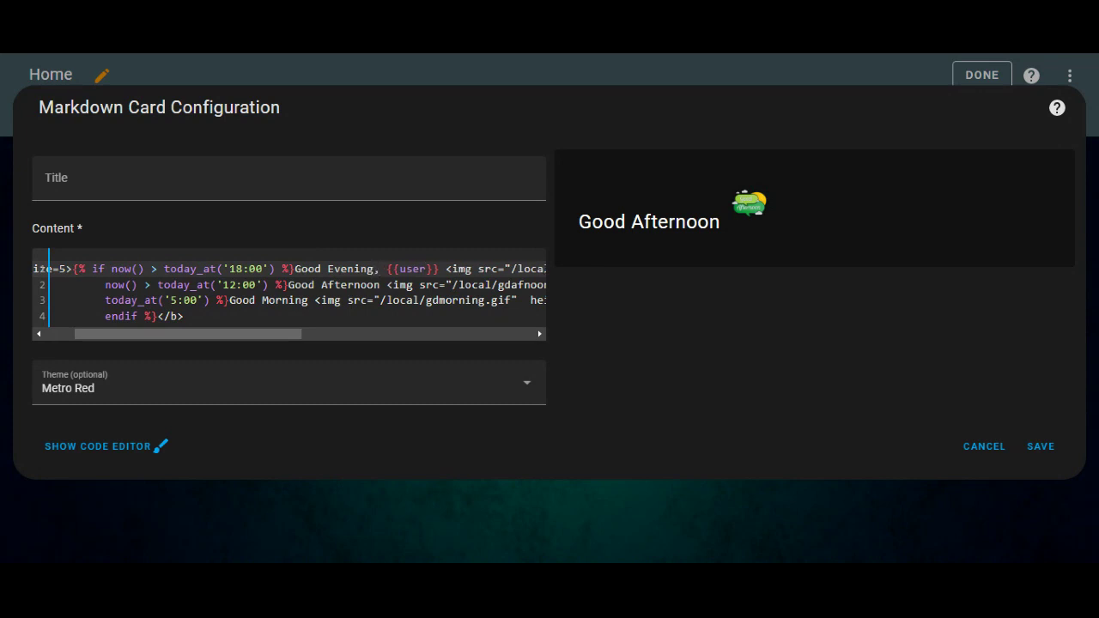
{"action": "key", "text": "BackSpace"}
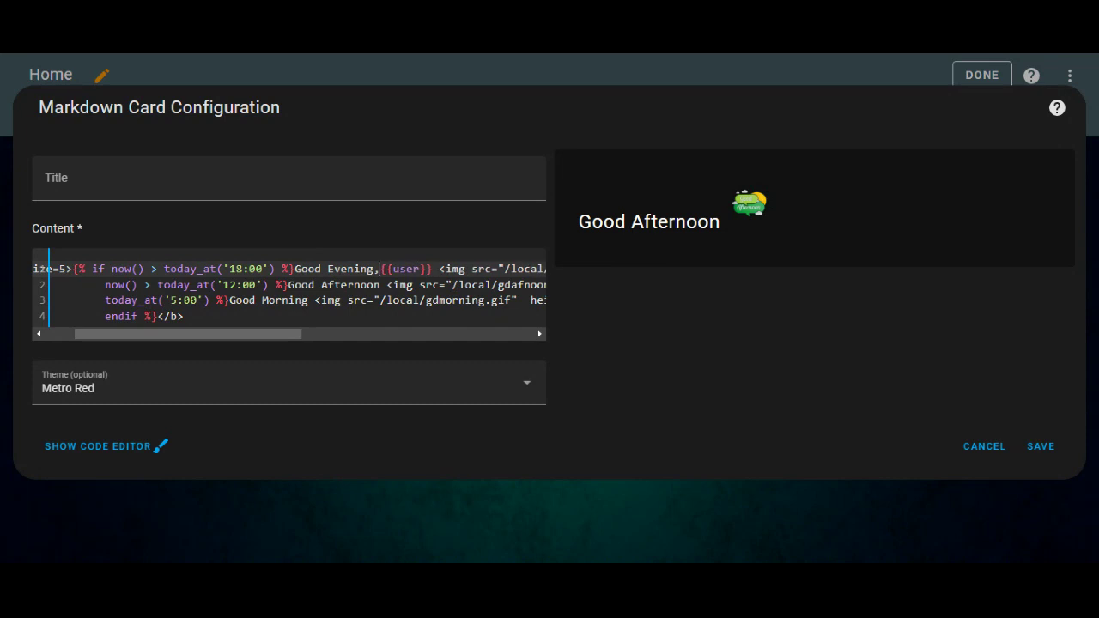
{"action": "key", "text": "Delete"}
{"action": "key", "text": "BackSpace"}
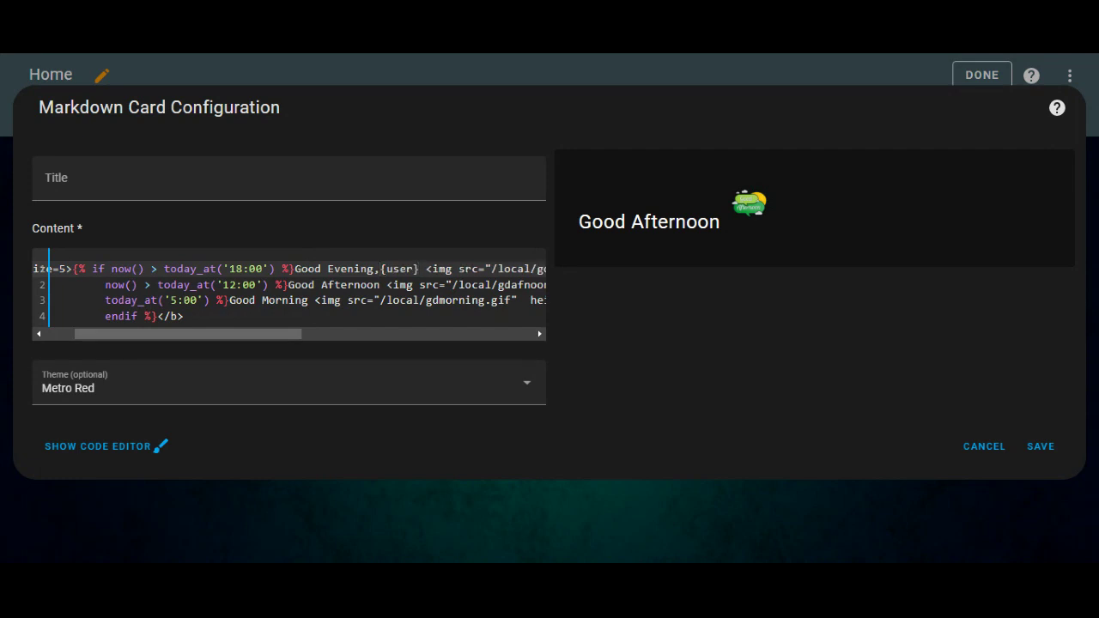
{"action": "type", "text": "{user"}
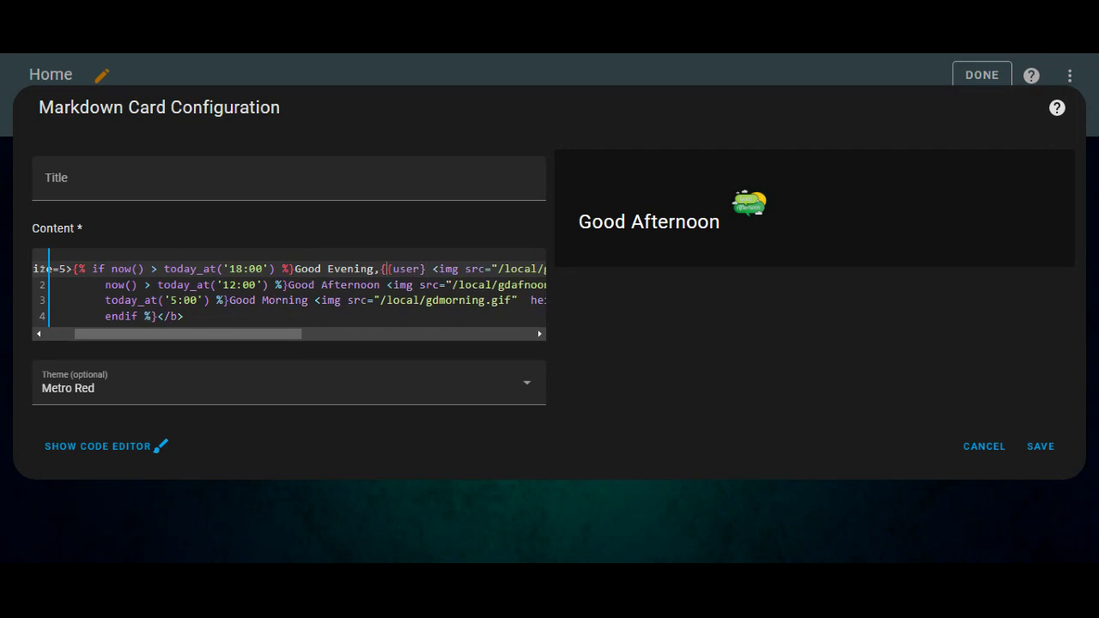
{"action": "type", "text": "}"}
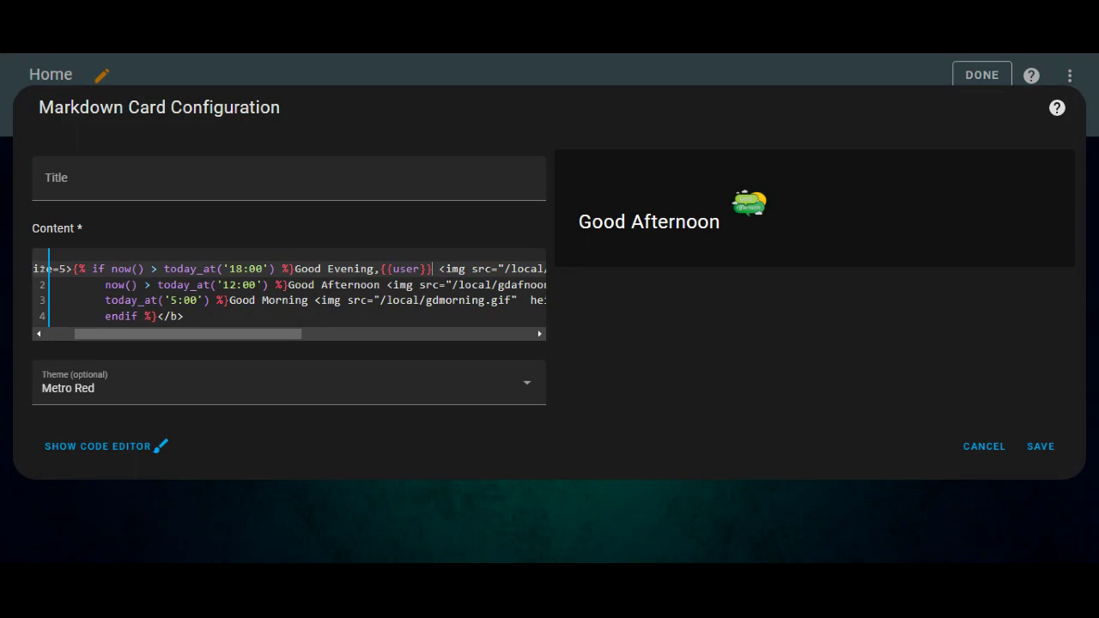
Step: Add ',{{user}}' after Good Afternoon, Good Morning and Good Night, then save the card
{"action": "mouse_move", "coordinate": [380, 269]}
{"action": "left_mouse_down"}
{"action": "mouse_move", "coordinate": [430, 269]}
{"action": "mouse_move", "coordinate": [375, 269]}
{"action": "left_mouse_up"}
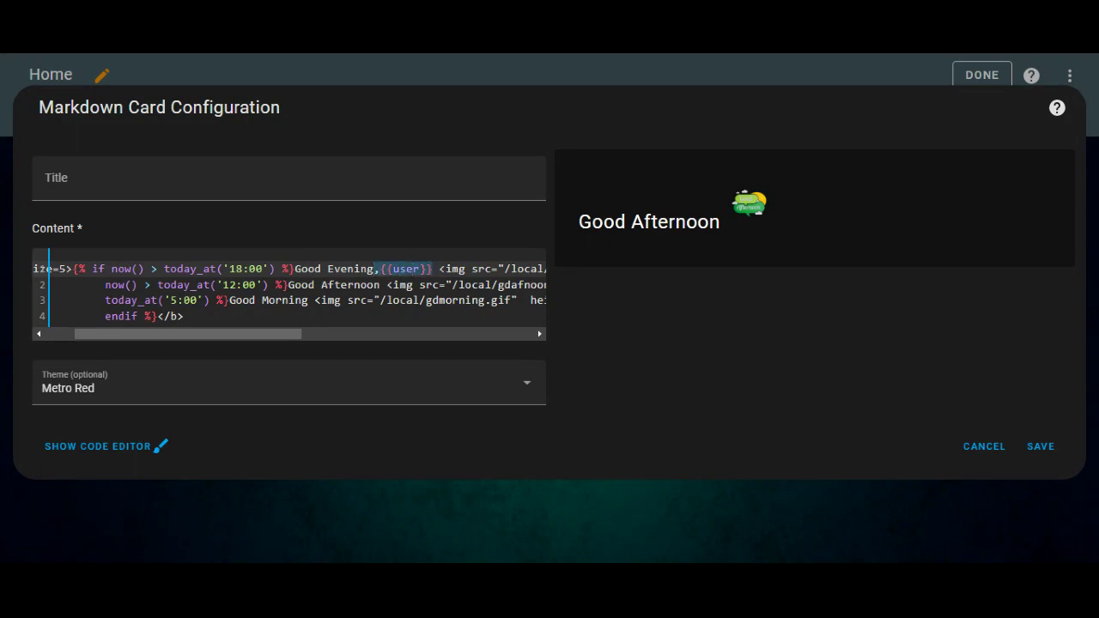
{"action": "left_click", "coordinate": [380, 284]}
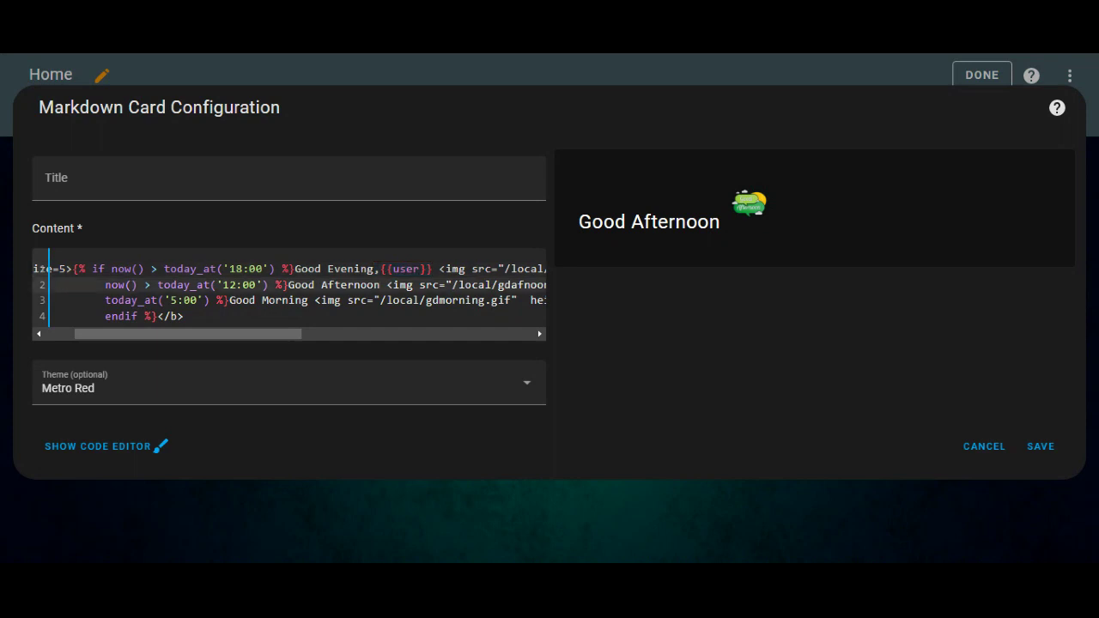
{"action": "type", "text": ",{{user}}"}
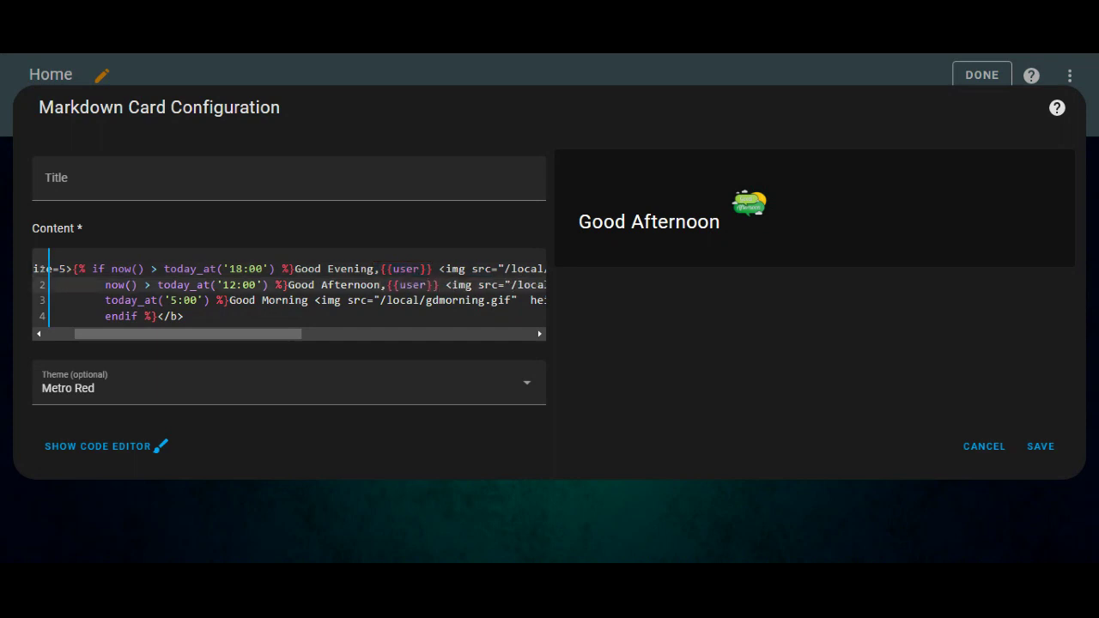
{"action": "left_click", "coordinate": [309, 299]}
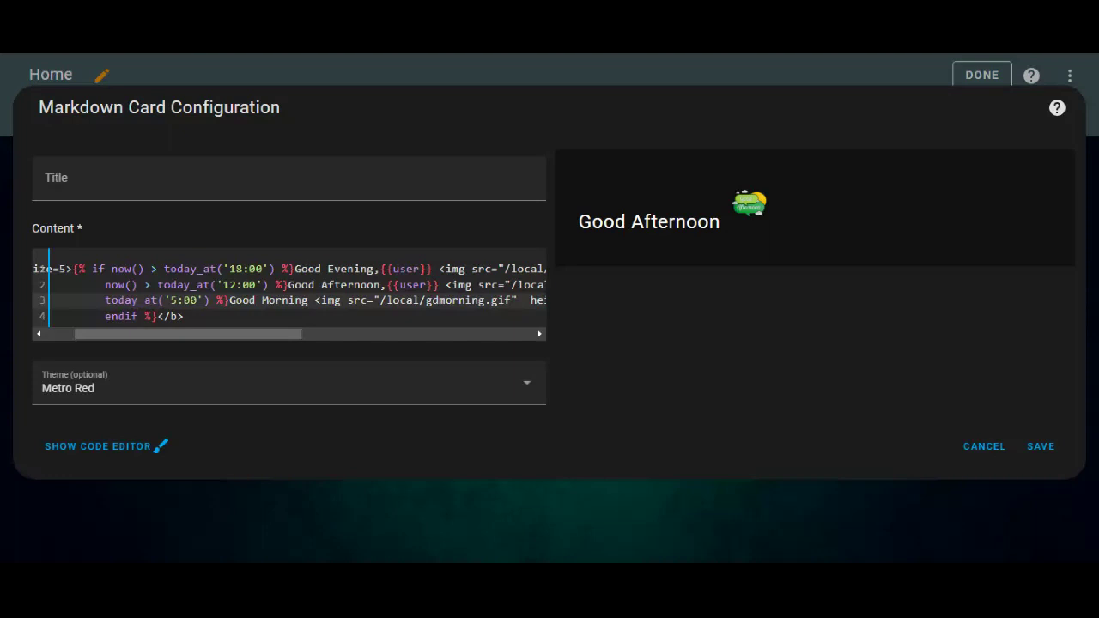
{"action": "type", "text": ",{{user}}"}
{"action": "left_click_drag", "start_coordinate": [287, 333], "coordinate": [446, 341]}
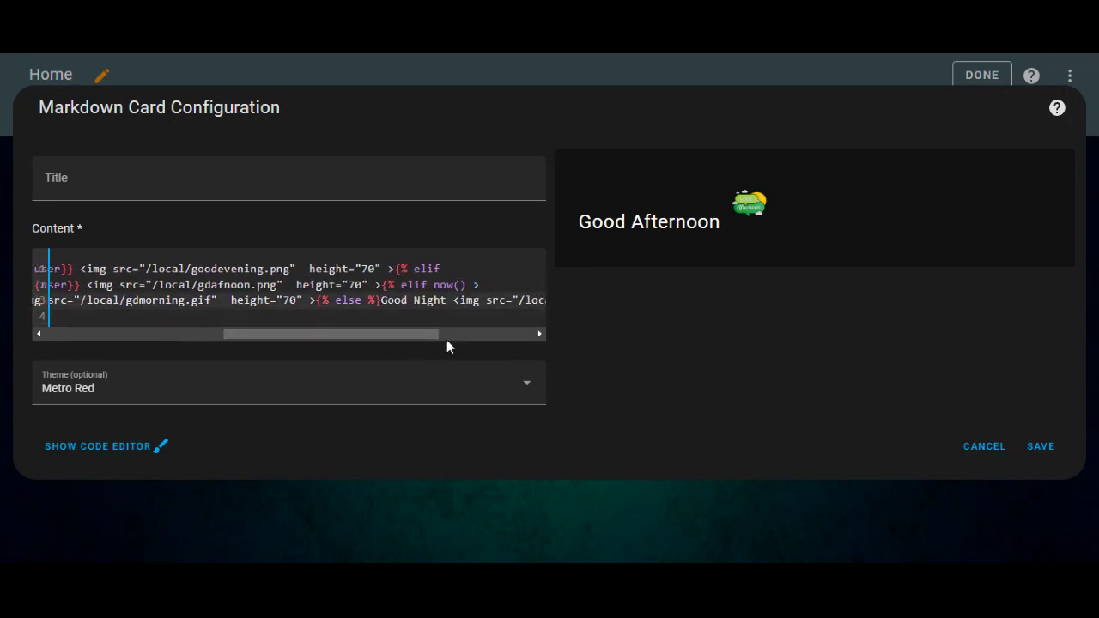
{"action": "type", "text": ",{{user}}"}
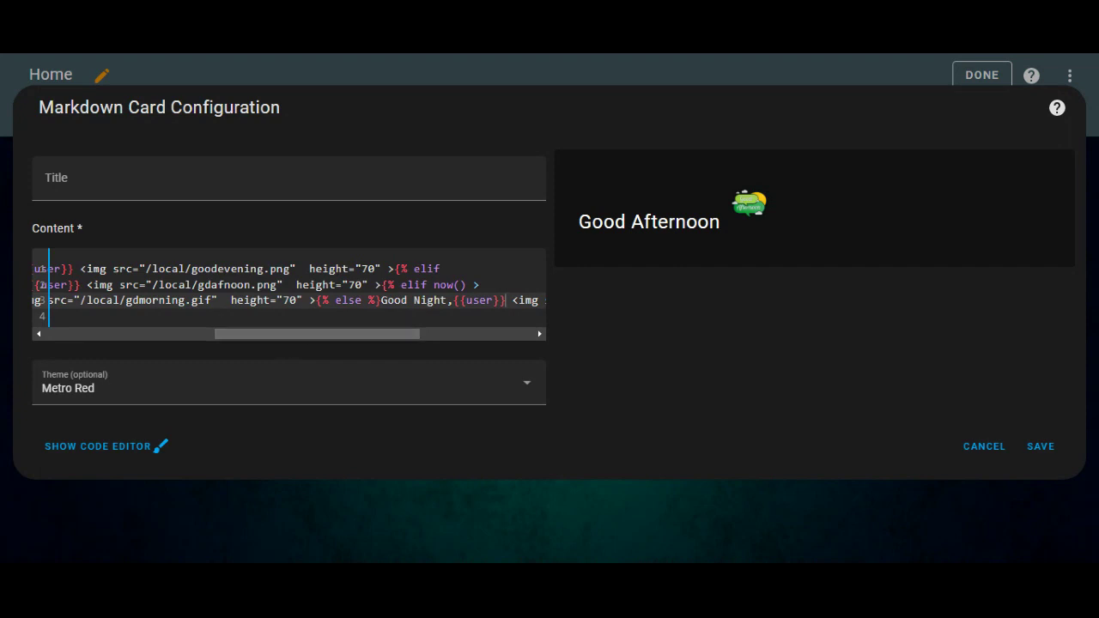
{"action": "left_click", "coordinate": [1040, 446]}
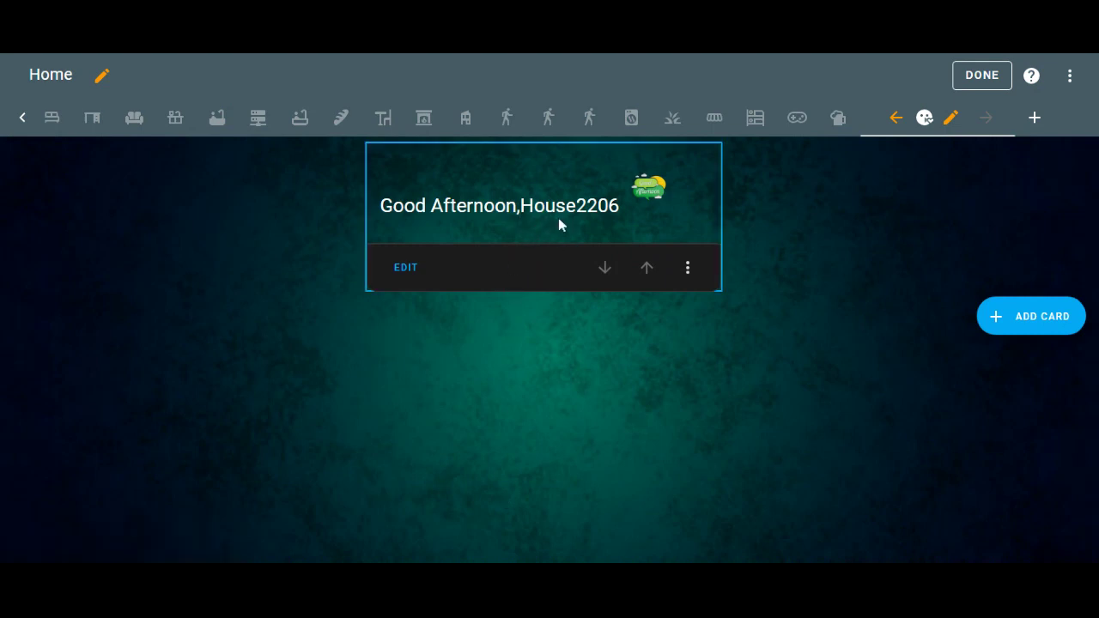
Step: Insert a space after the comma before {{user}} in all four greetings and save the card
{"action": "left_click", "coordinate": [404, 267]}
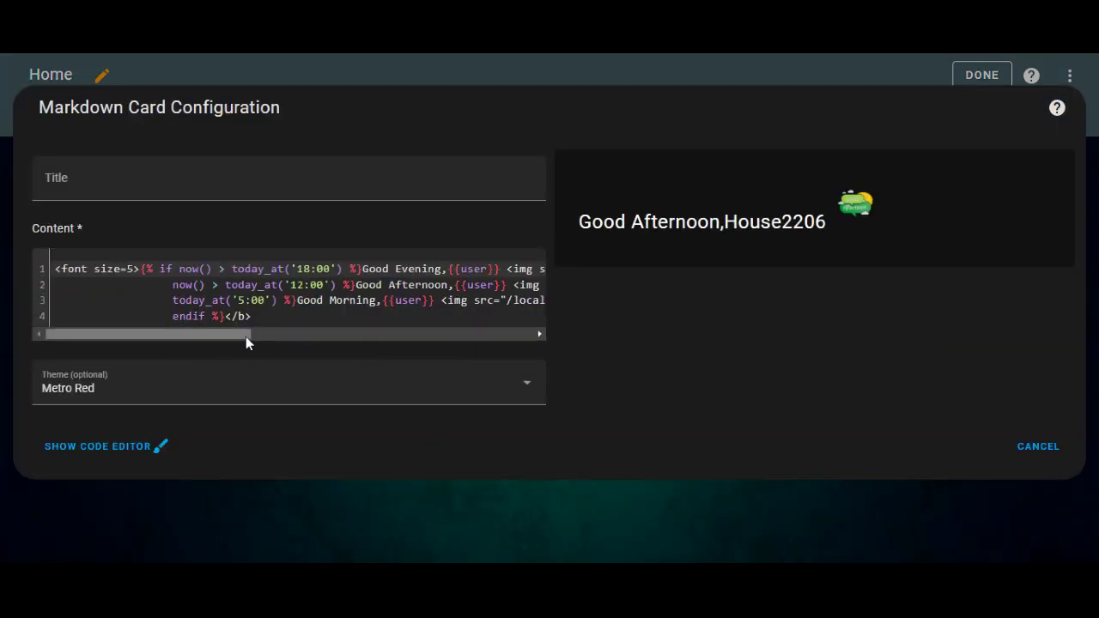
{"action": "left_click_drag", "start_coordinate": [249, 337], "coordinate": [295, 326]}
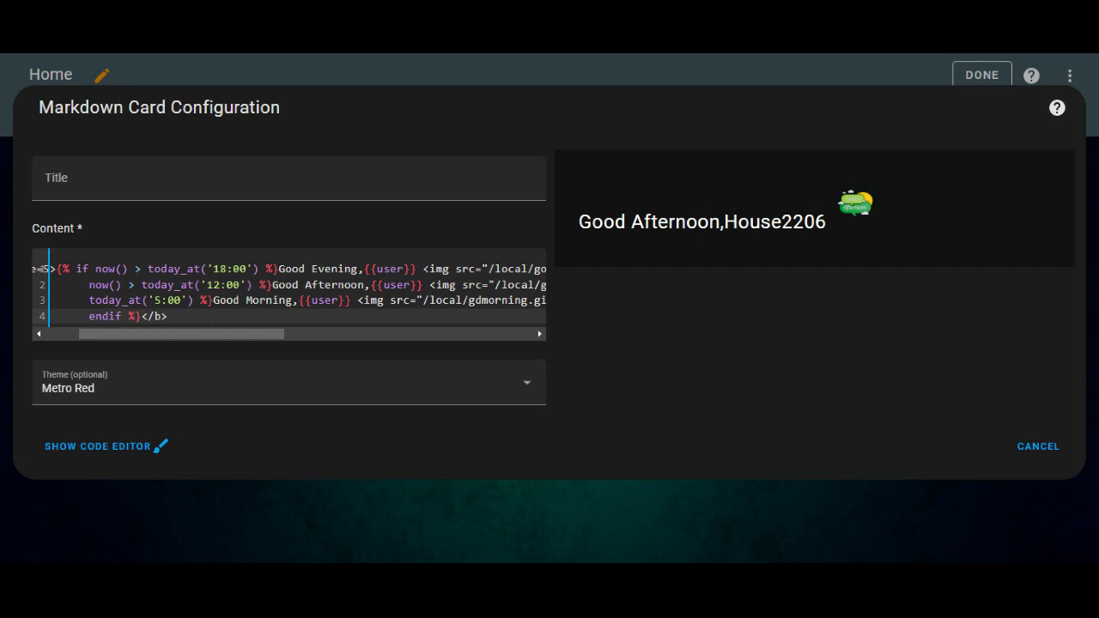
{"action": "left_click", "coordinate": [364, 268]}
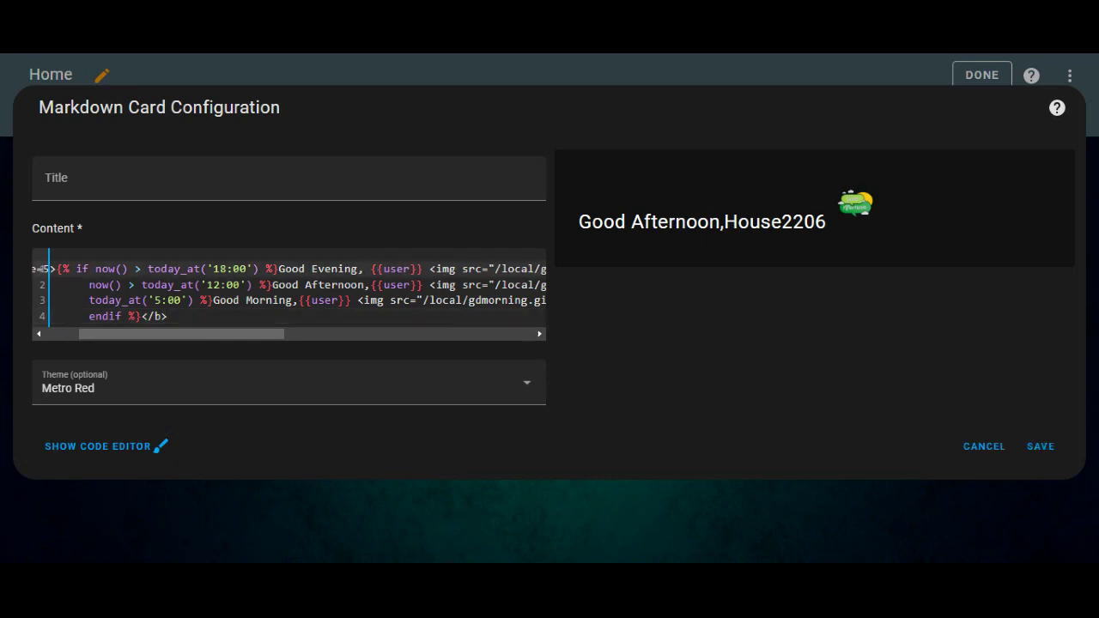
{"action": "left_click", "coordinate": [370, 285]}
{"action": "left_click", "coordinate": [298, 300]}
{"action": "left_click_drag", "start_coordinate": [238, 336], "coordinate": [377, 340]}
{"action": "left_click", "coordinate": [404, 299]}
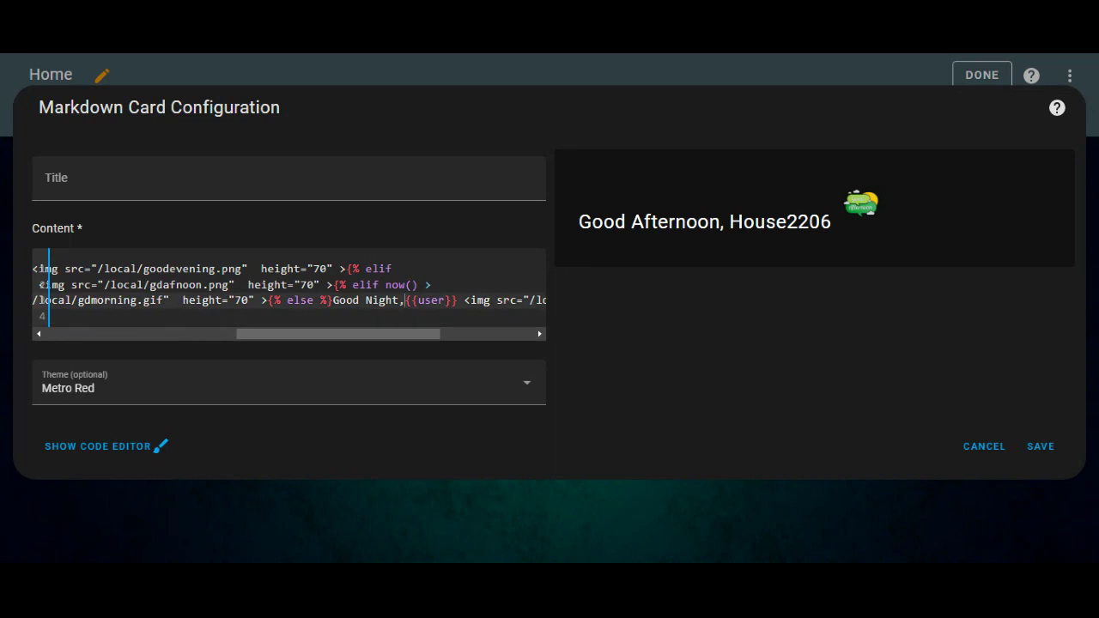
{"action": "left_click", "coordinate": [1042, 448]}
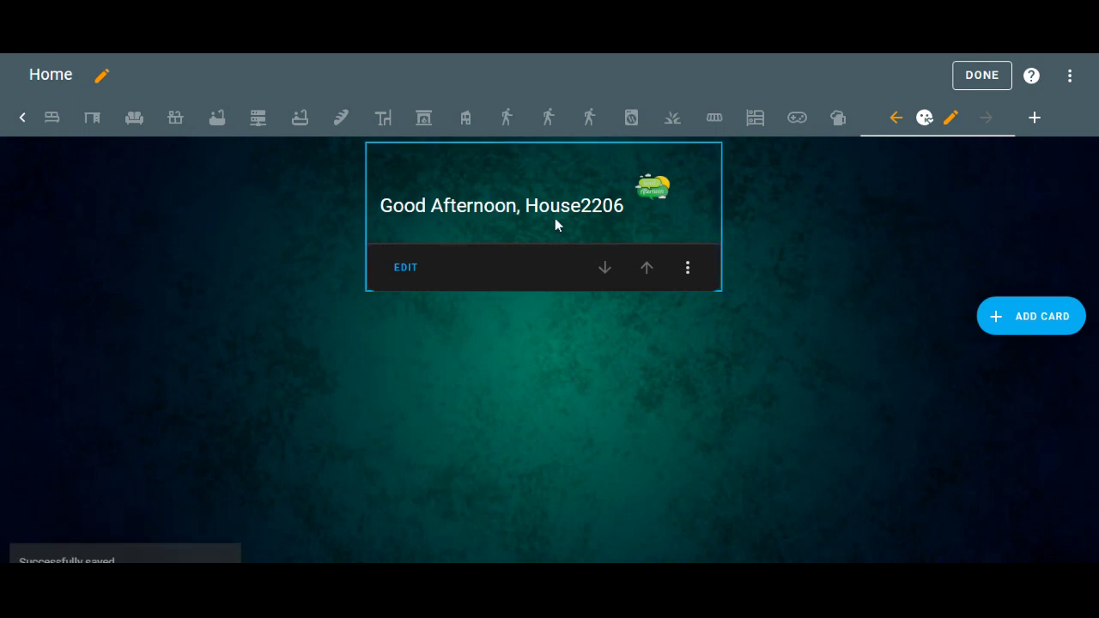
Step: Exit dashboard edit mode with DONE, leaving the greeting with the user's name
{"action": "left_click", "coordinate": [978, 85]}
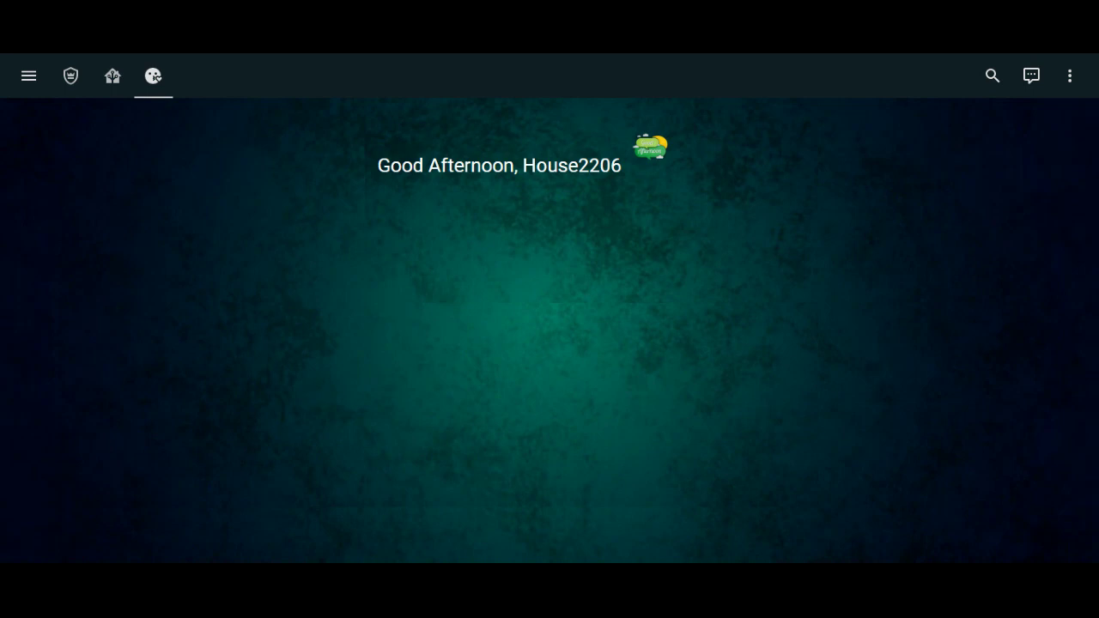